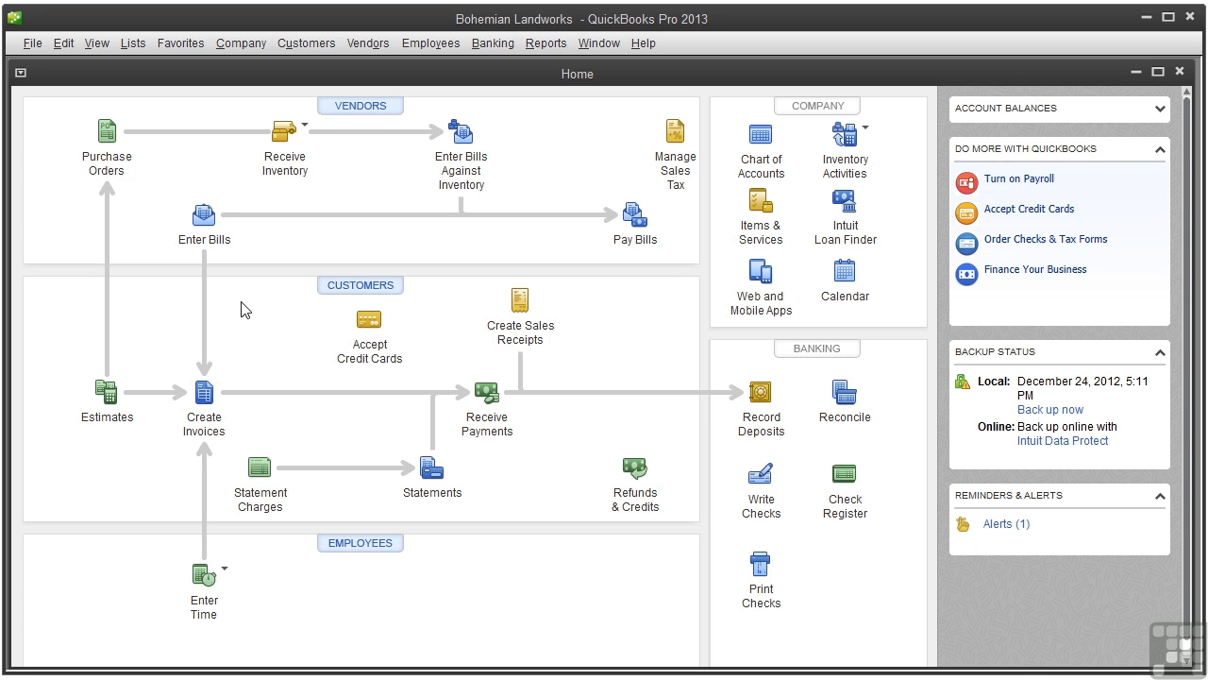
# Open the Accounts Payable register from the chart of accounts, look at its blank entry line, and close the register.
pyautogui.click(760, 175)
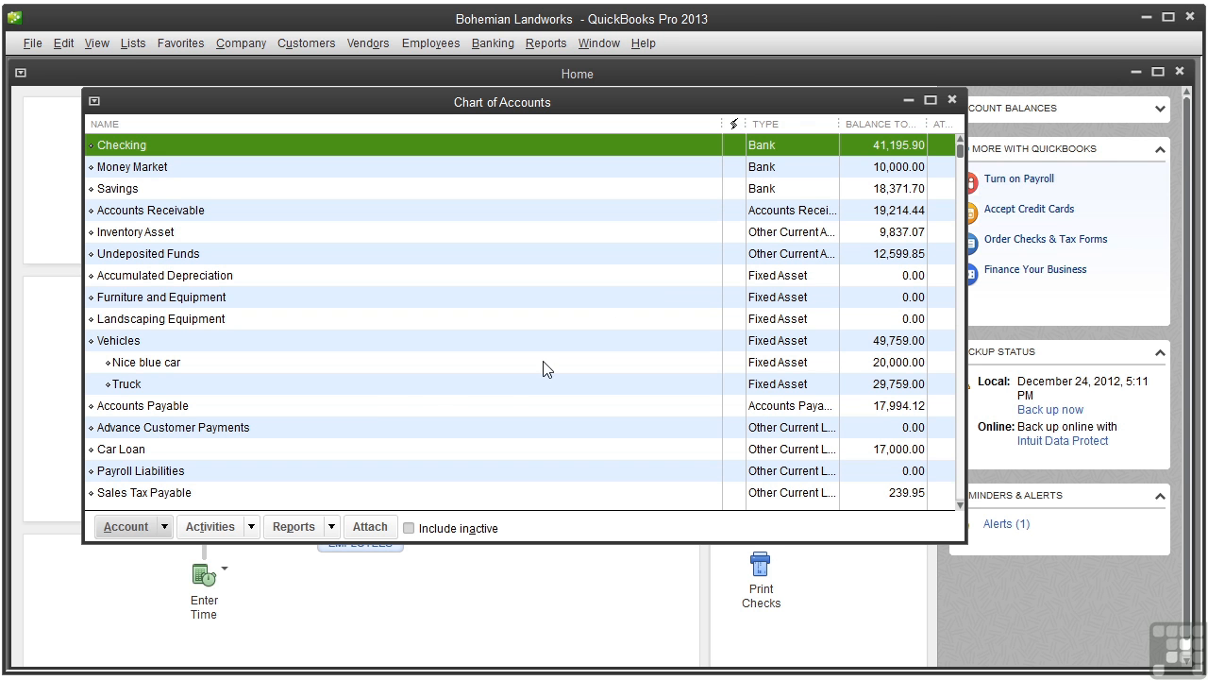
pyautogui.doubleClick(373, 407)
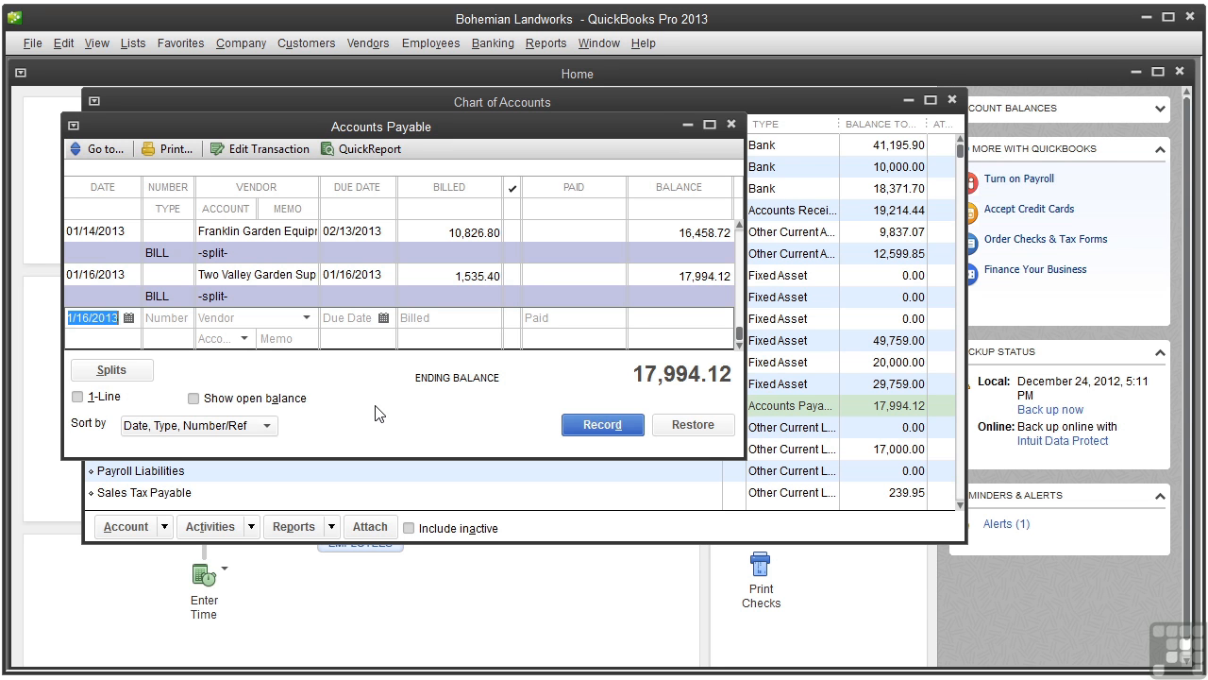
pyautogui.click(157, 316)
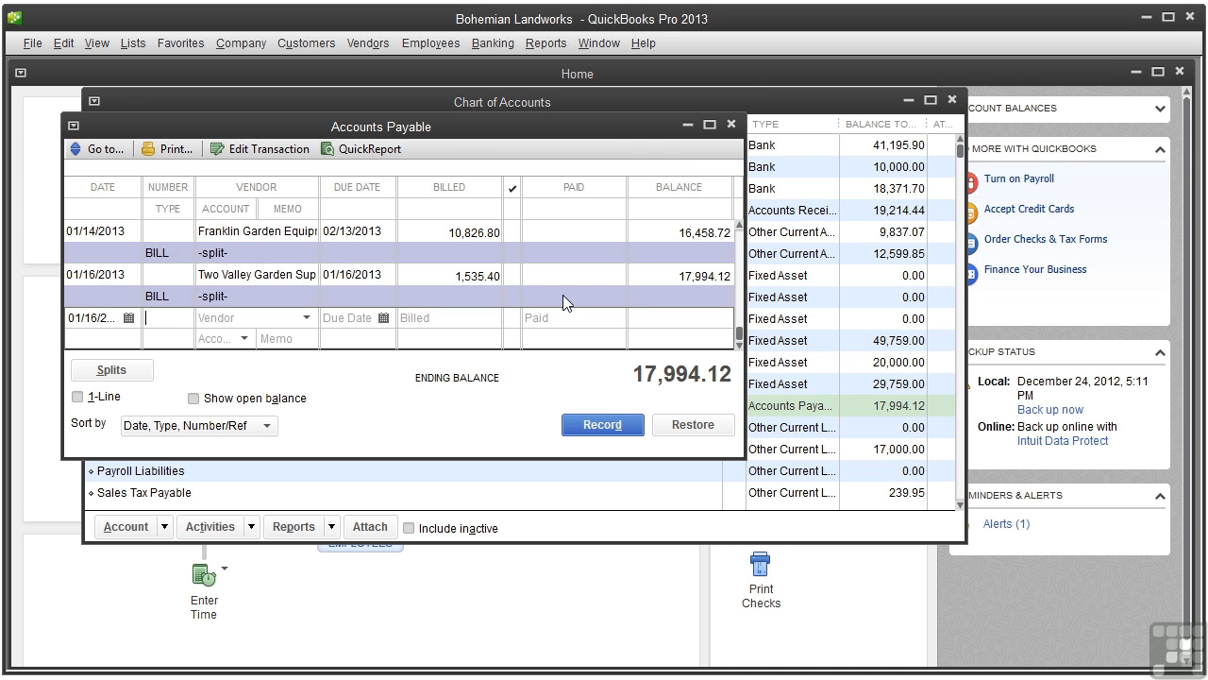
pyautogui.click(733, 125)
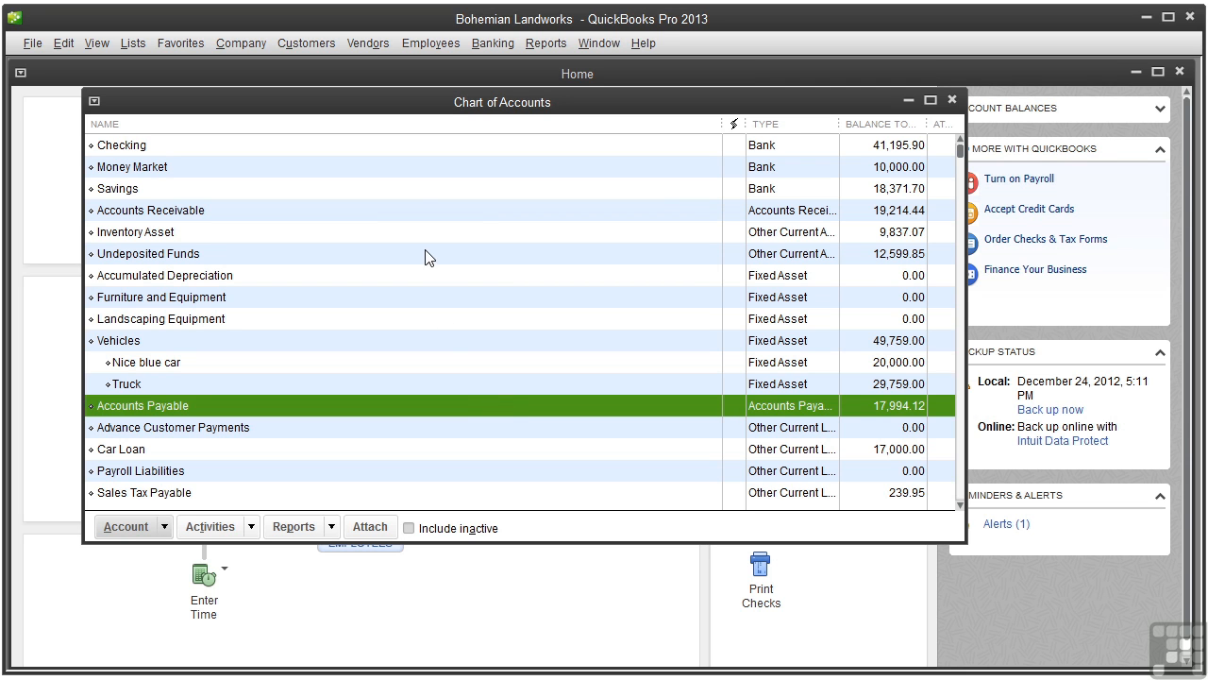
# Look over the commands for the Savings account and for banking, and close the chart of accounts.
pyautogui.click(407, 190)
pyautogui.rightClick(408, 191)
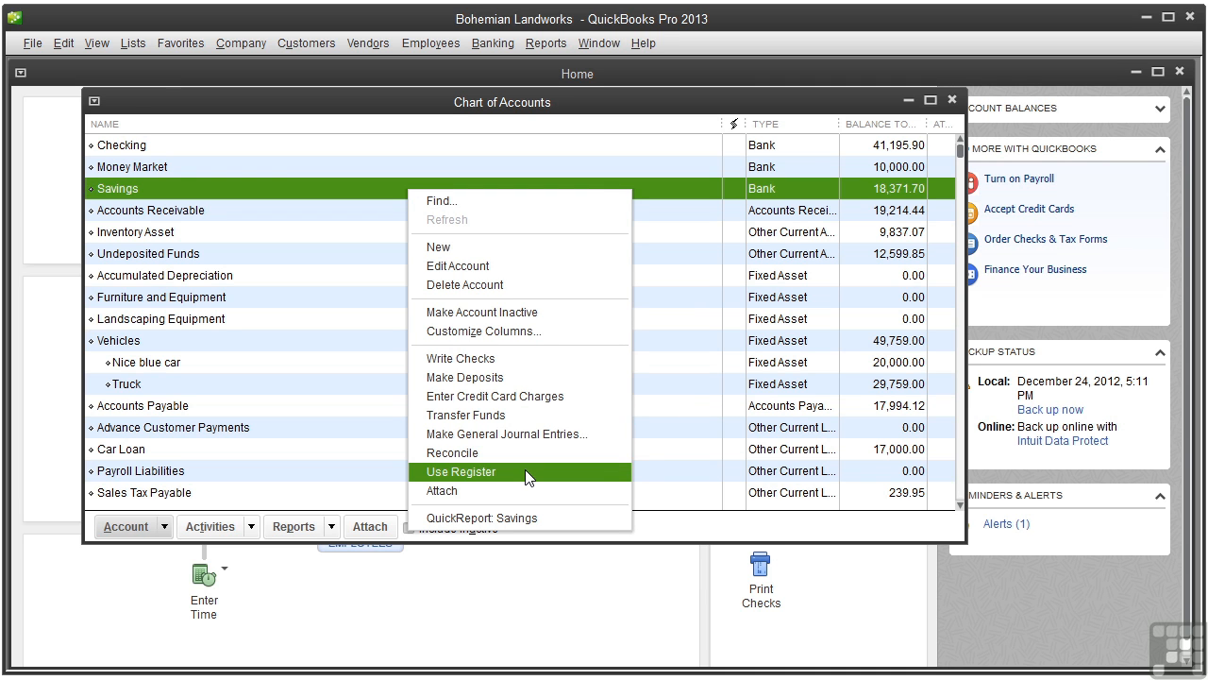
pyautogui.click(381, 196)
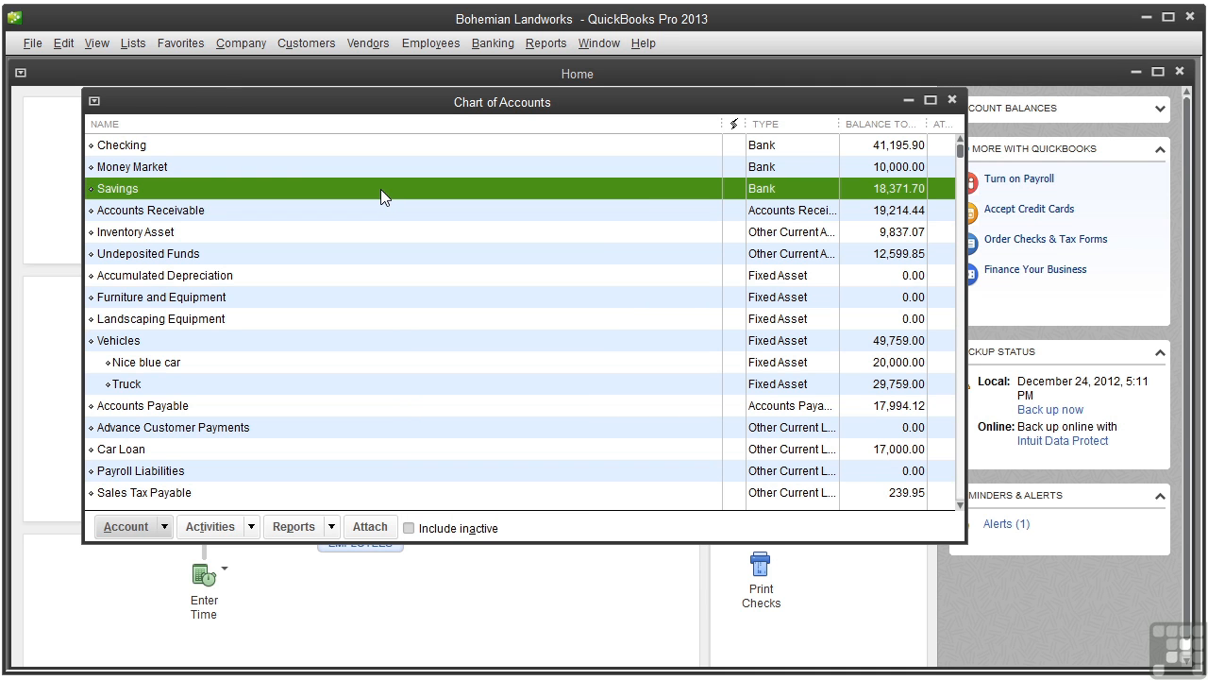
pyautogui.click(500, 45)
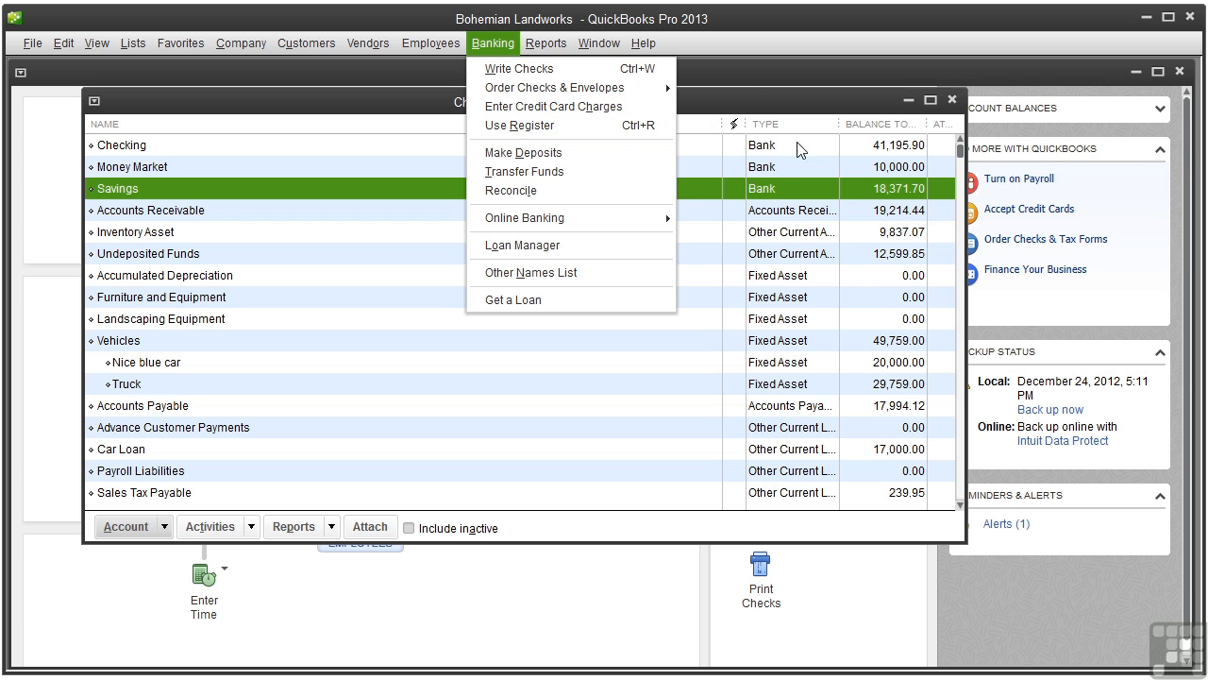
pyautogui.click(951, 102)
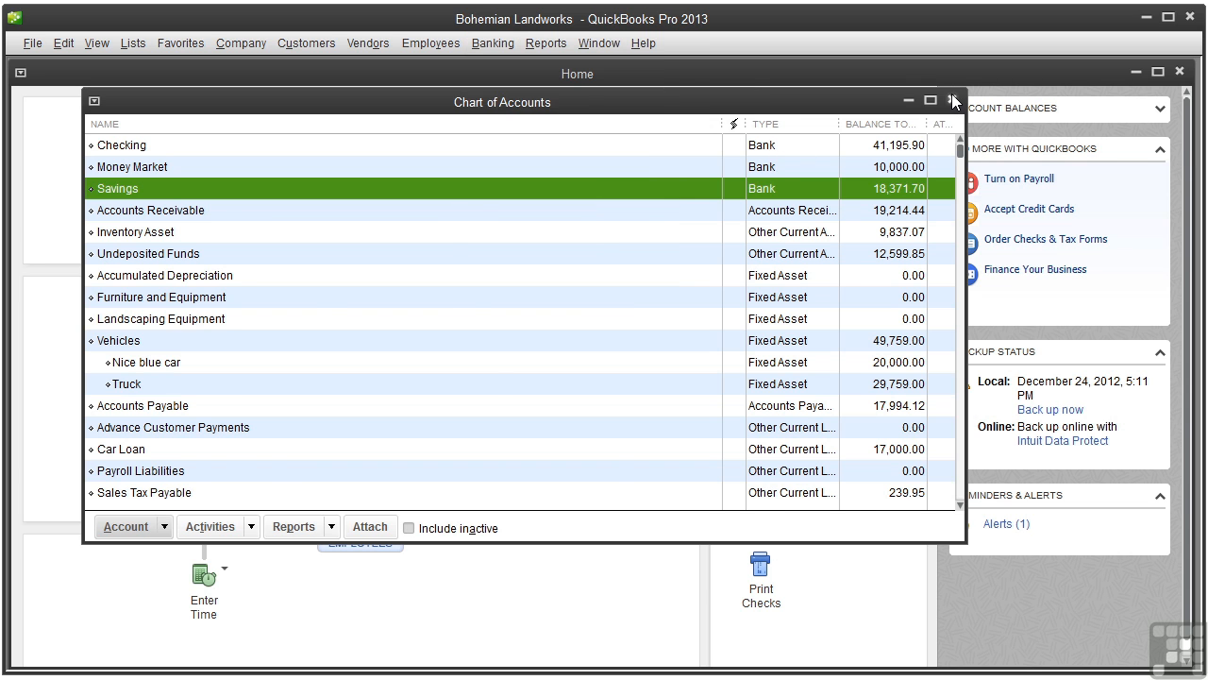
pyautogui.click(952, 102)
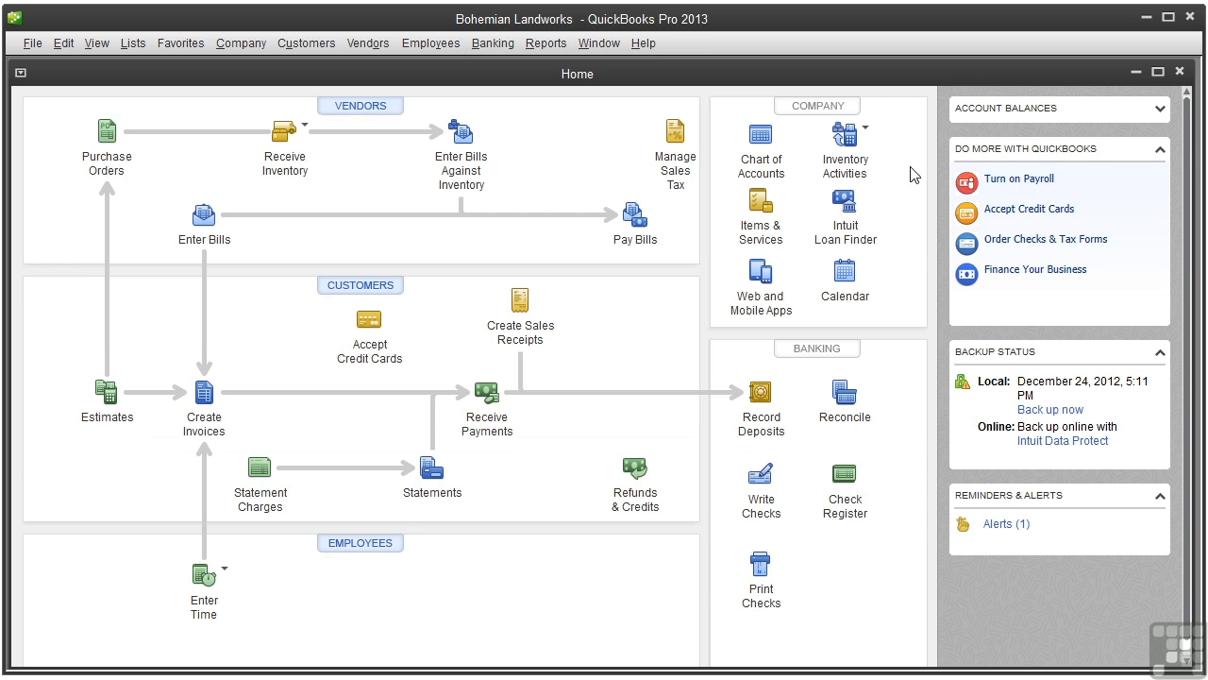
# Open the check register for the Checking account.
pyautogui.click(846, 510)
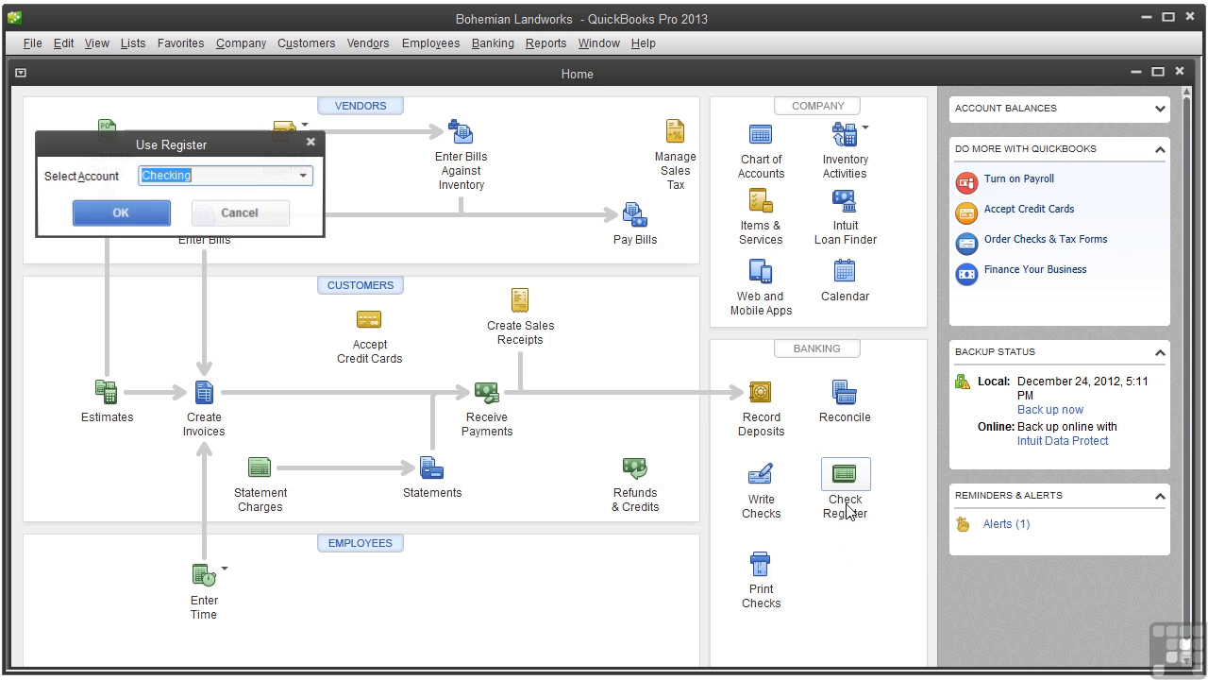
pyautogui.click(305, 176)
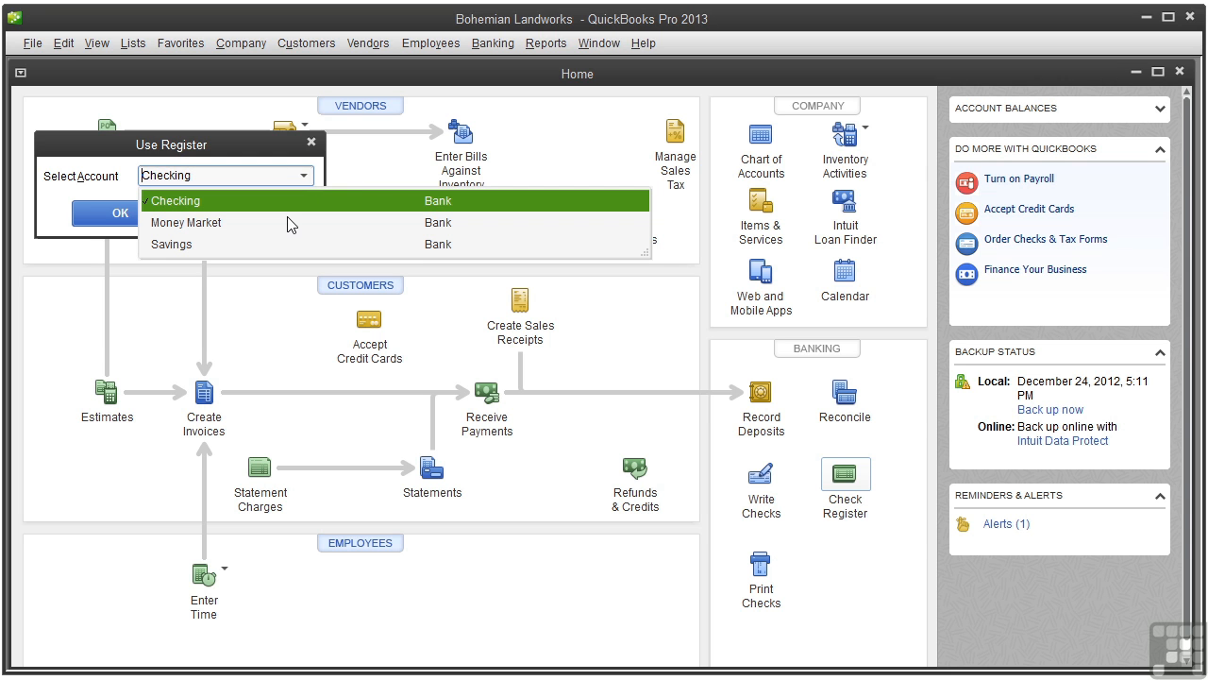
pyautogui.click(305, 207)
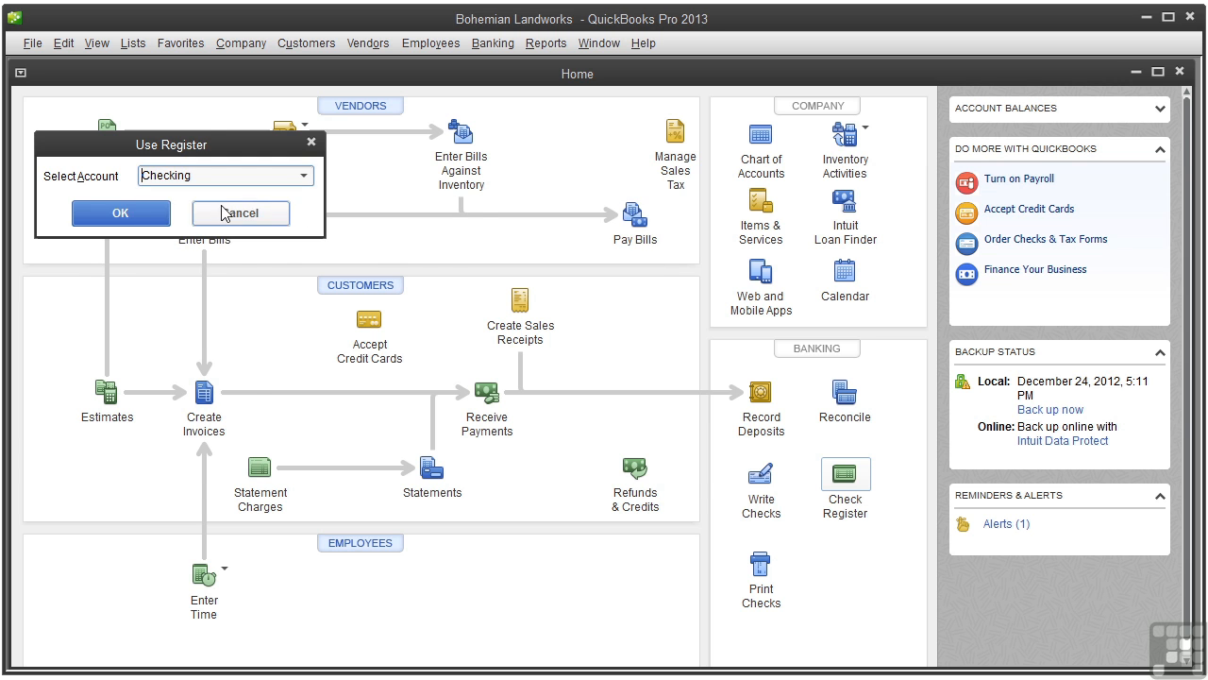
pyautogui.click(156, 213)
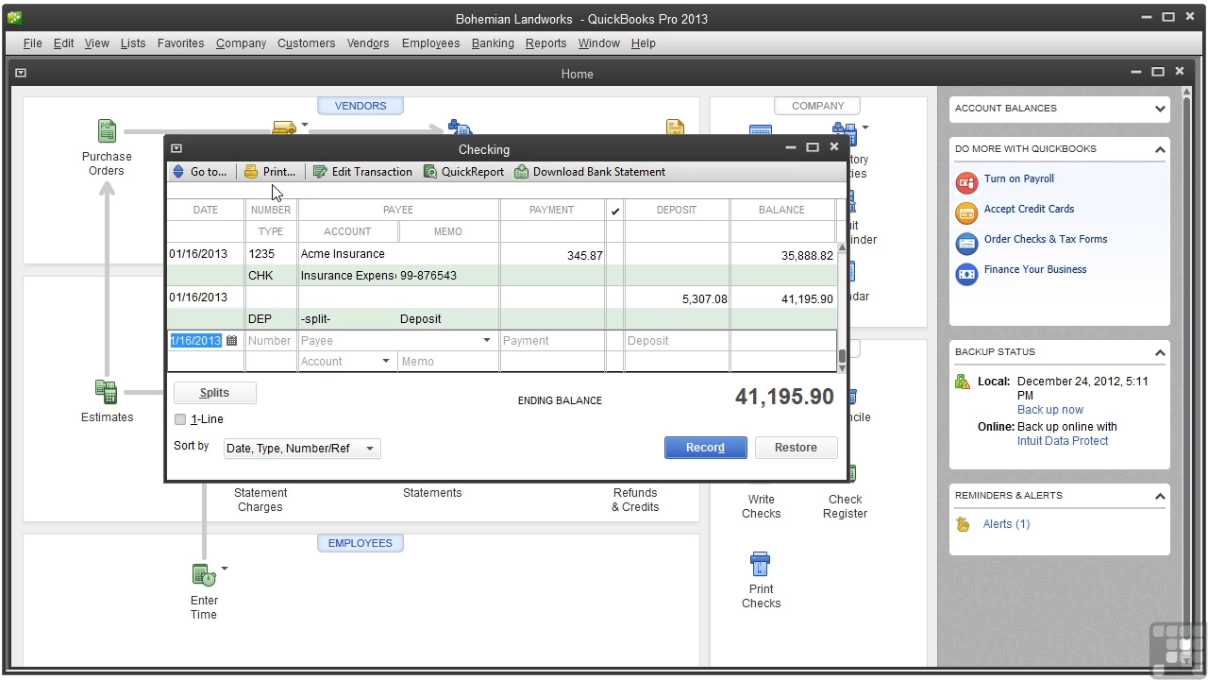
# Examine the Checking register's Go To search by Payee/Name and by Amount, and cancel the search.
pyautogui.click(210, 171)
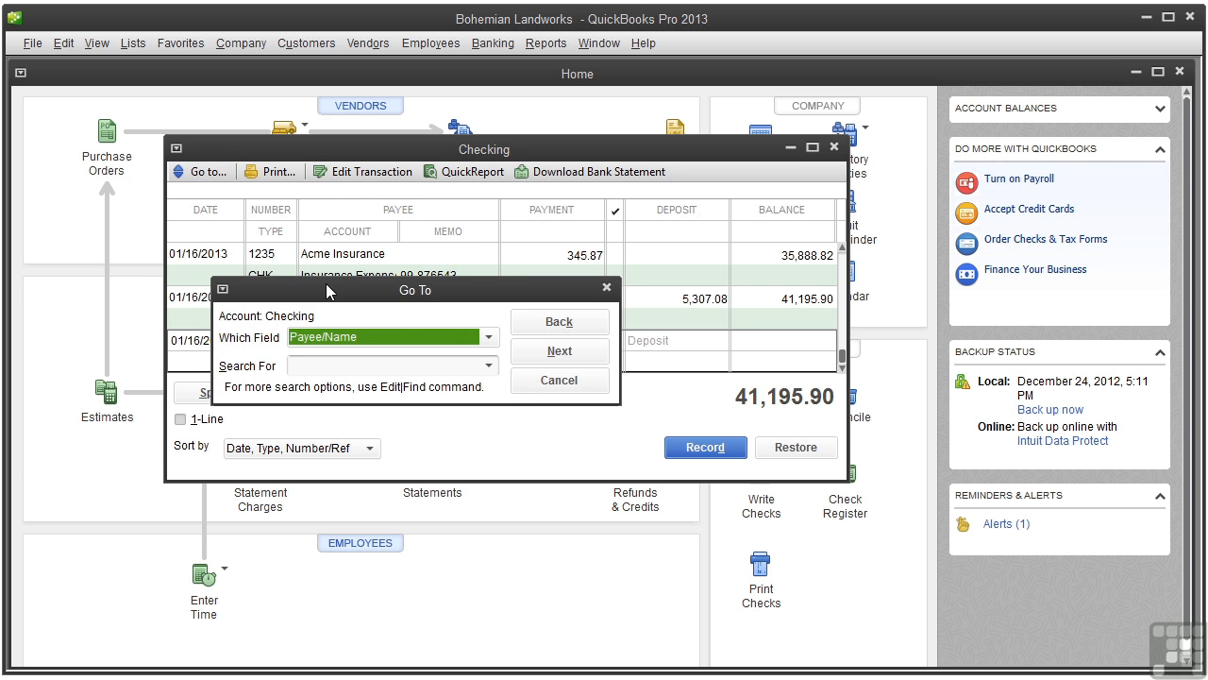
pyautogui.click(489, 338)
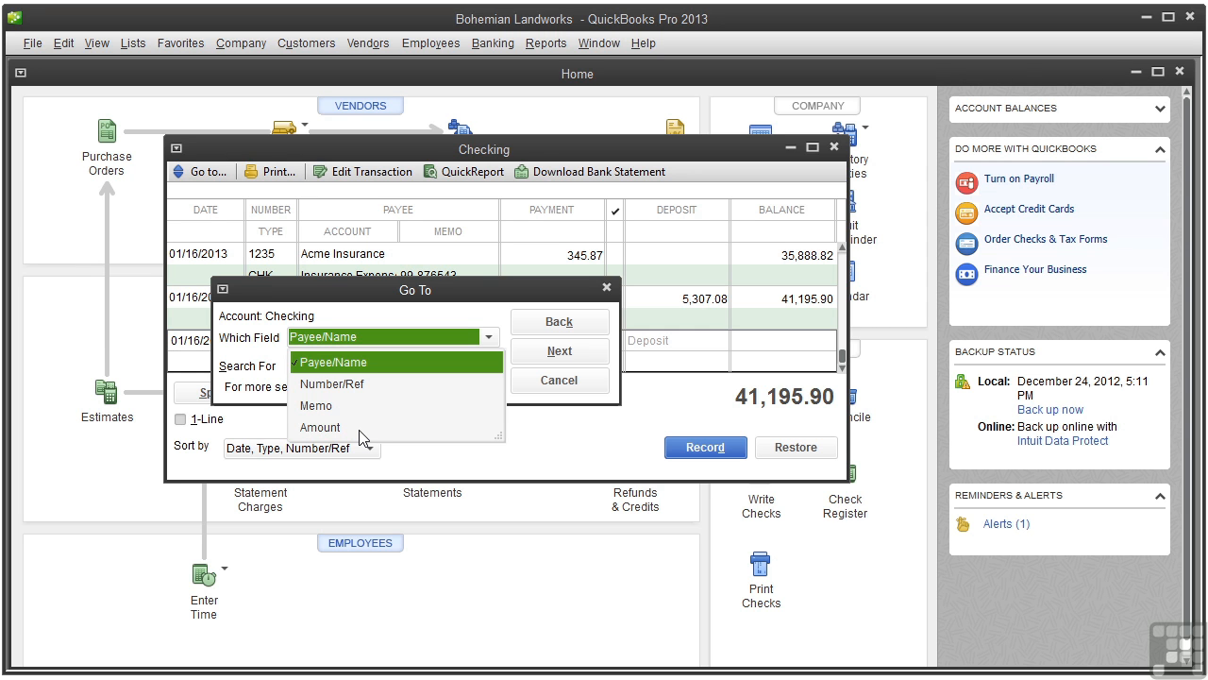
pyautogui.click(425, 362)
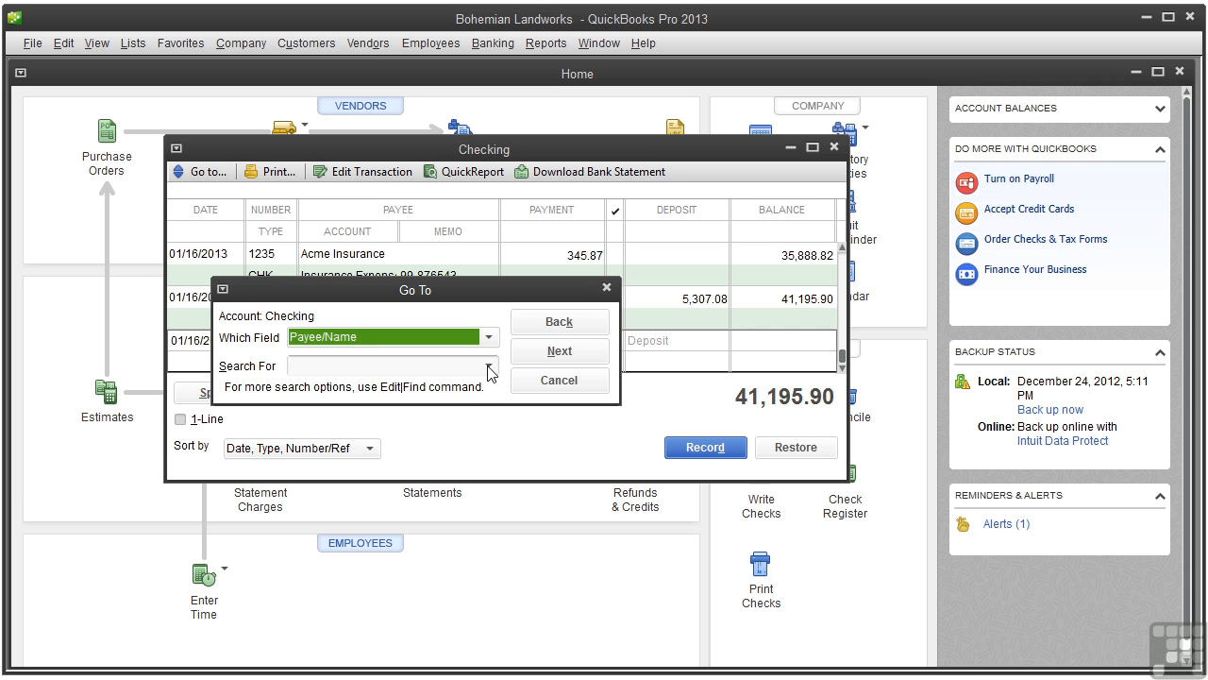
pyautogui.click(489, 368)
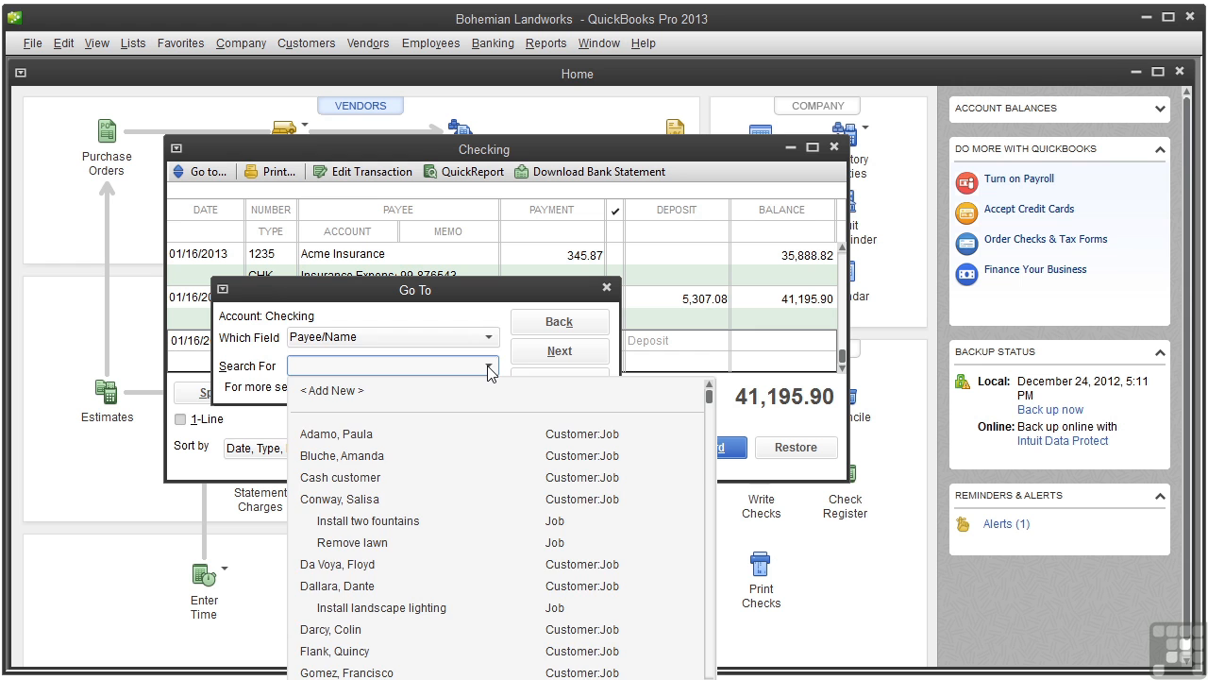
pyautogui.click(489, 368)
pyautogui.click(489, 338)
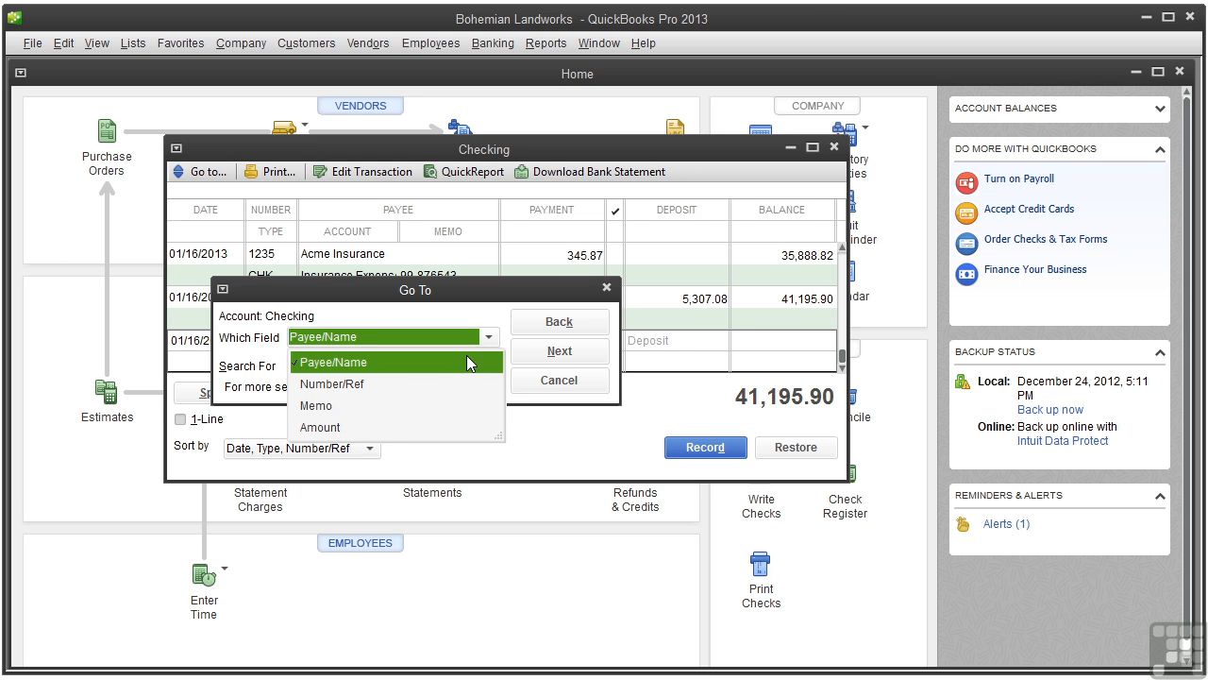
pyautogui.click(387, 429)
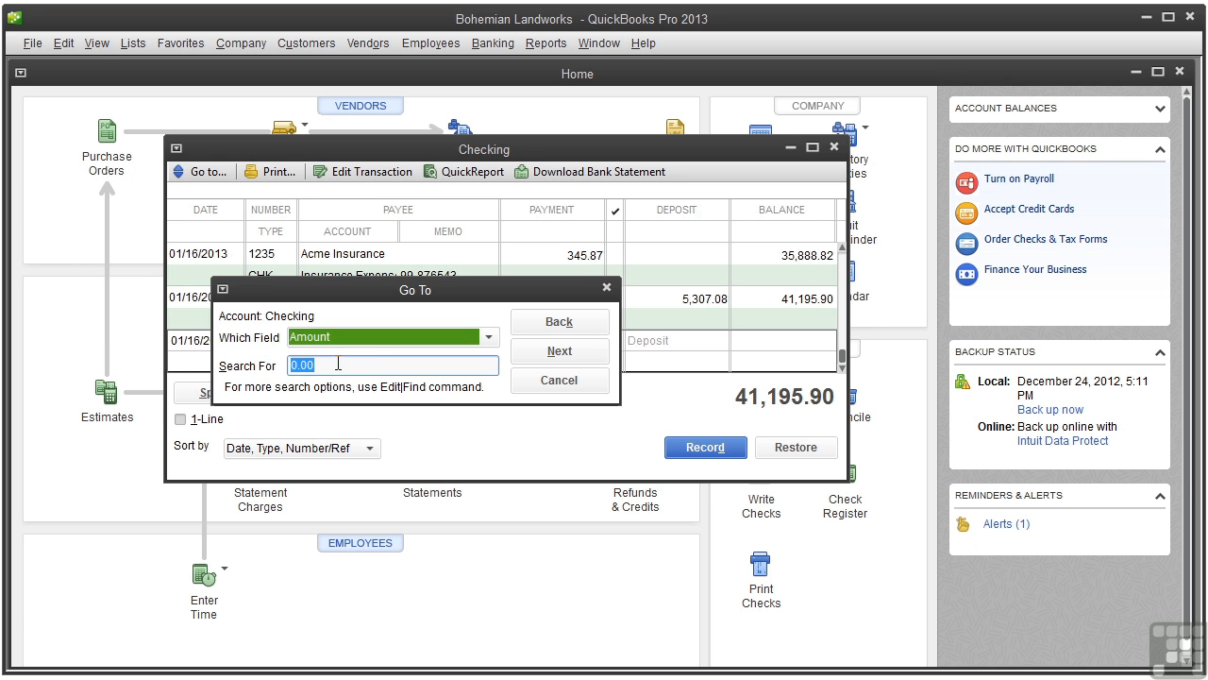
pyautogui.click(559, 381)
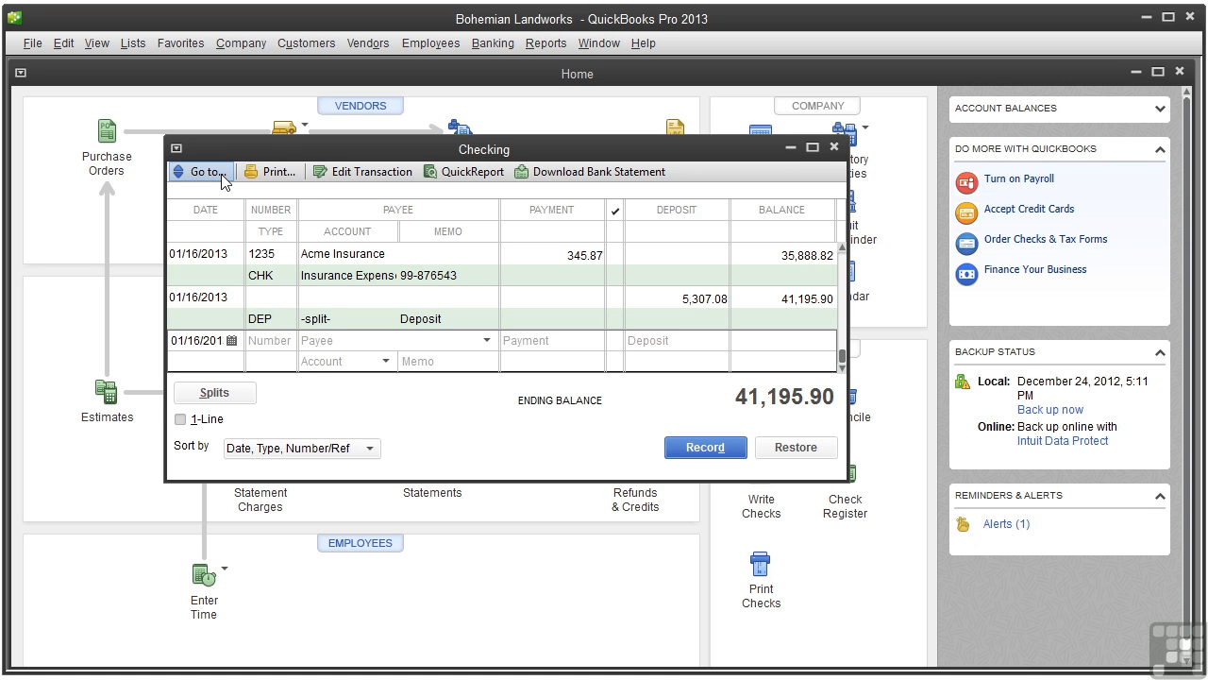
# Open the Find window to view its transaction search criteria, and close it.
pyautogui.click(61, 46)
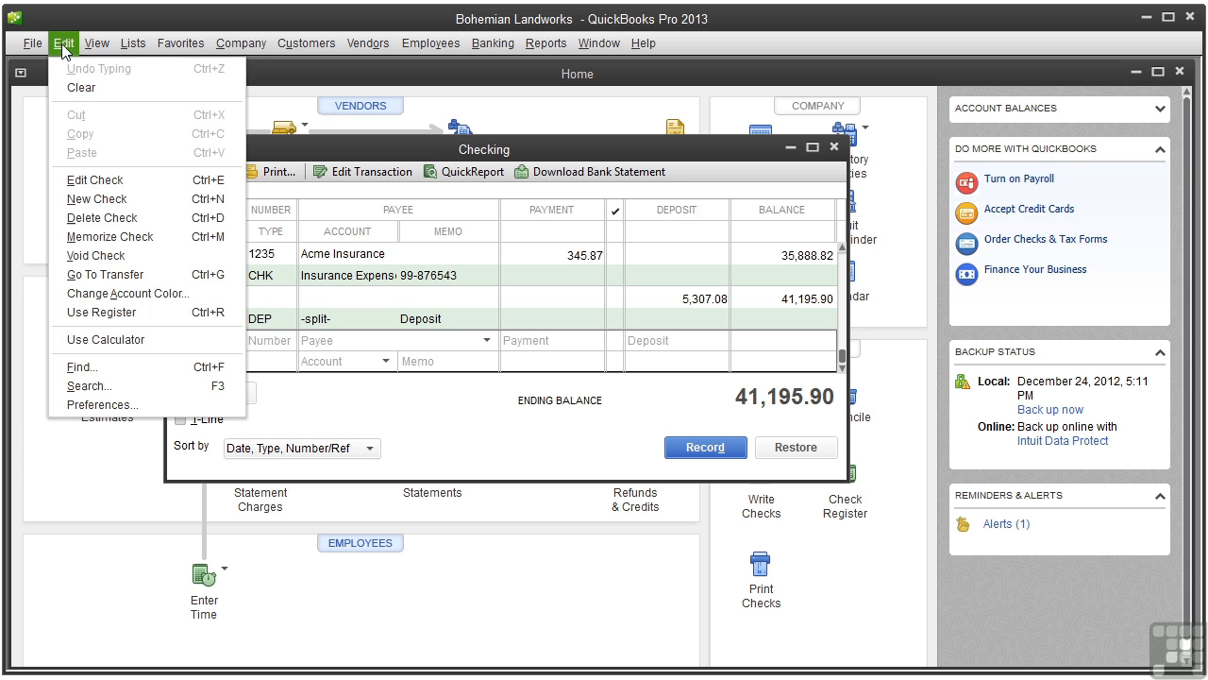
pyautogui.click(131, 366)
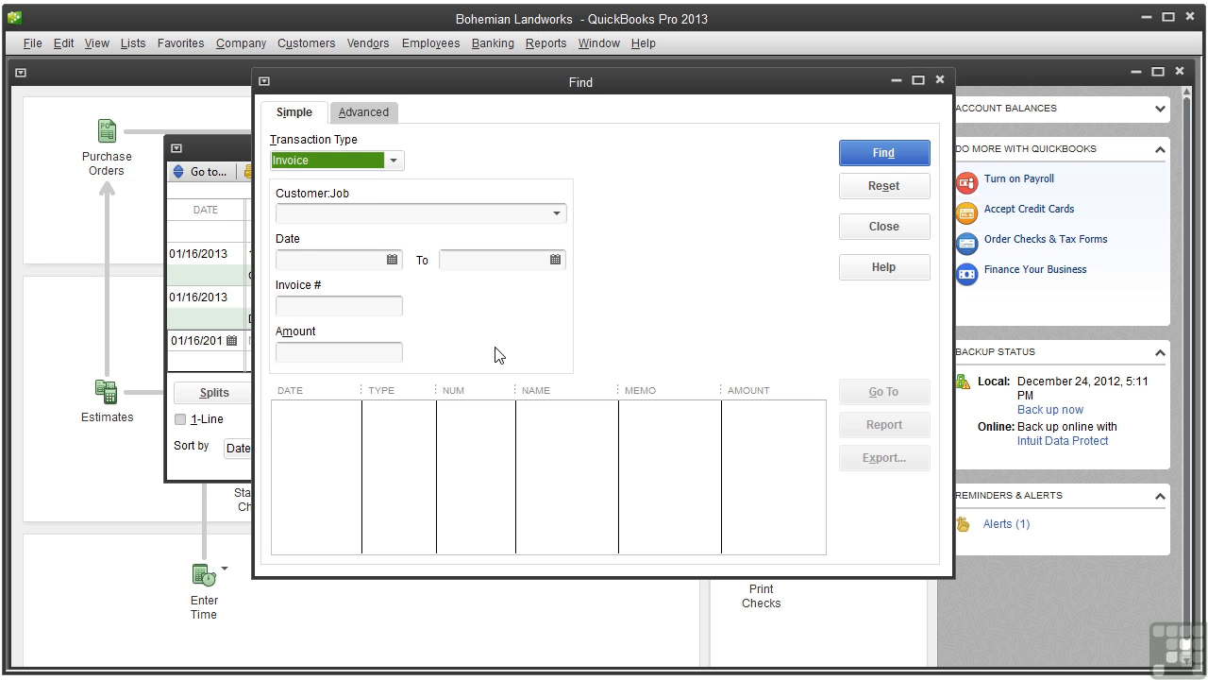
pyautogui.click(888, 230)
# Page back through the older transactions in the Checking register and return to the most recent entries.
pyautogui.press('pageup')
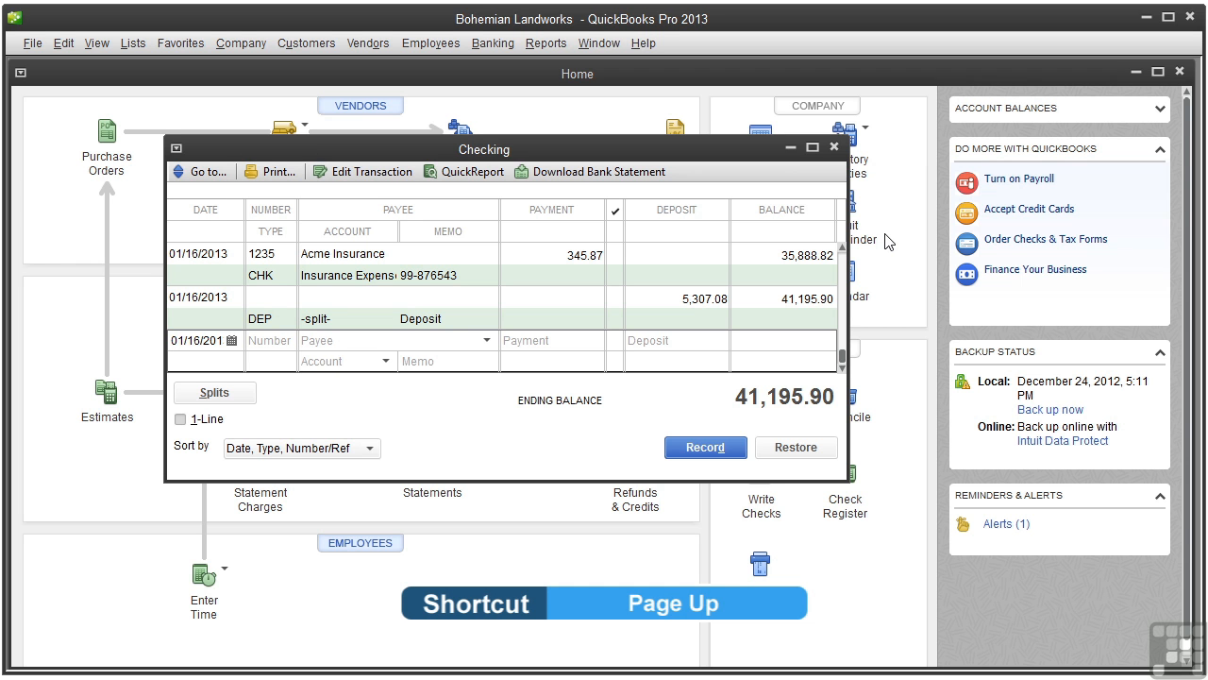
pyautogui.press('pageup')
pyautogui.press('pageup')
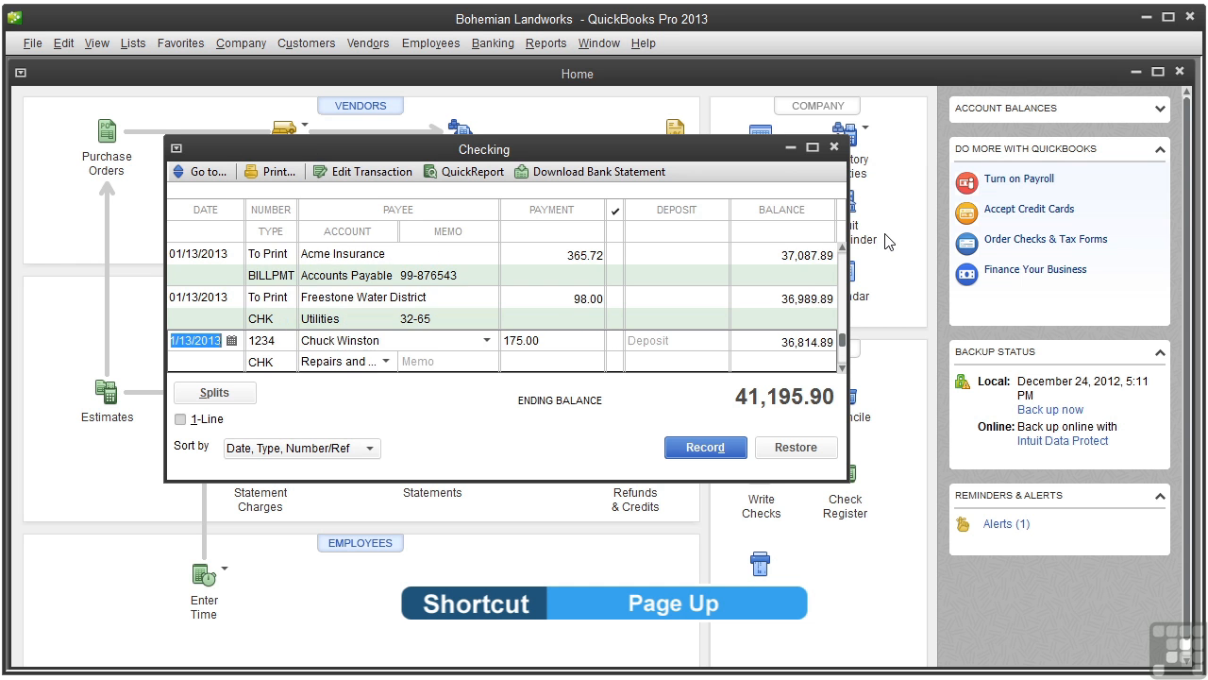
pyautogui.press('pageup')
pyautogui.press('pageup')
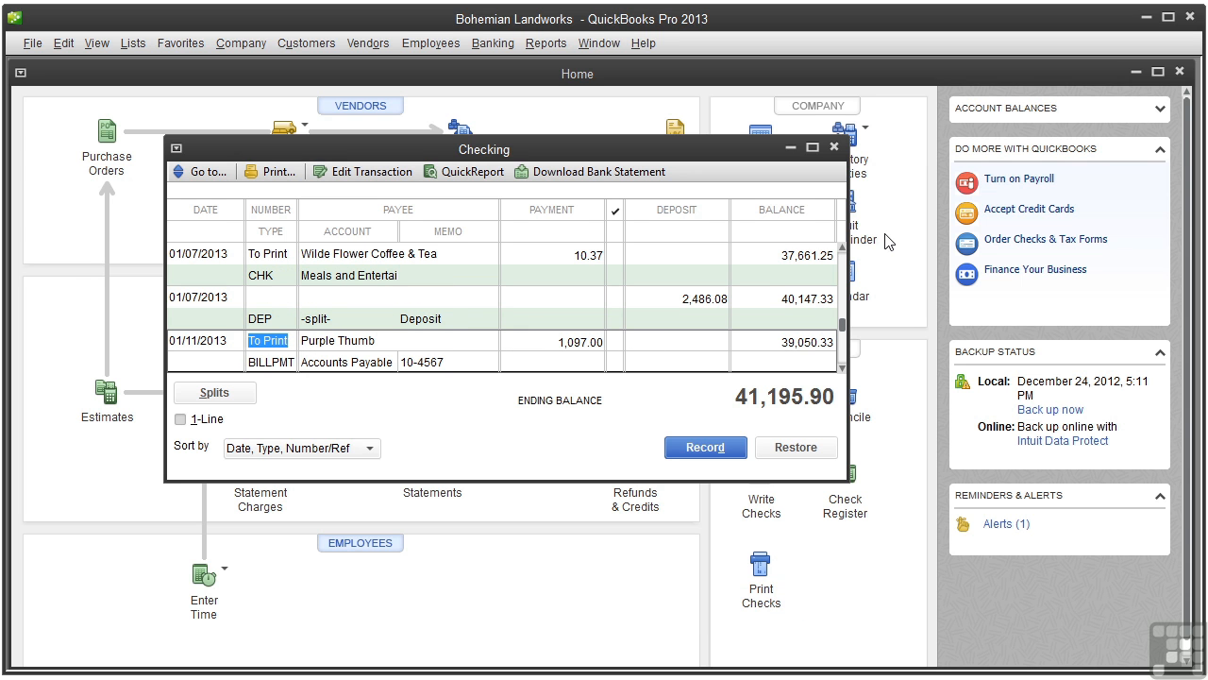
pyautogui.press('pageup')
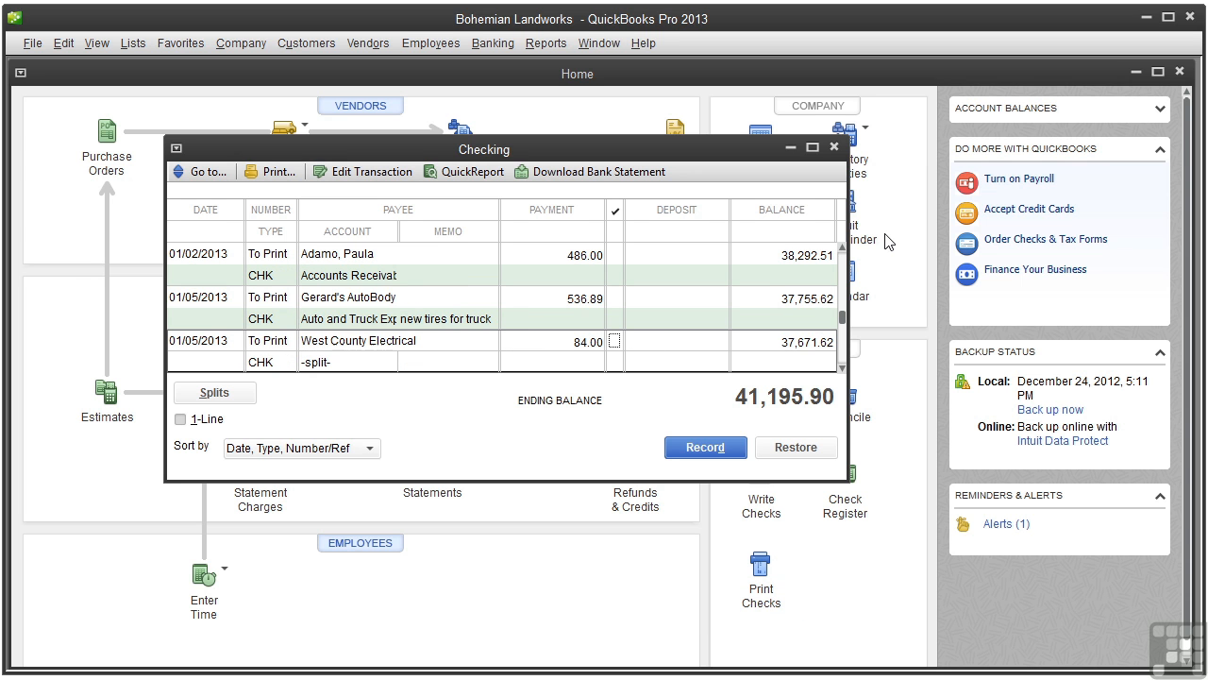
pyautogui.press('pageup')
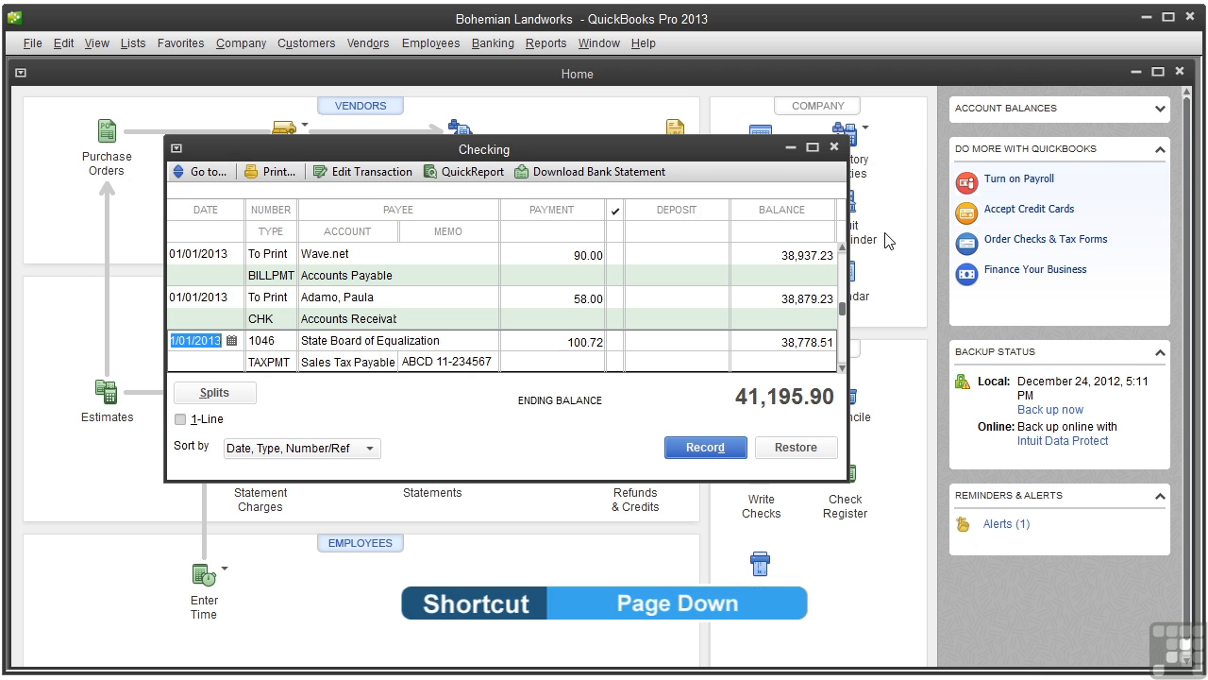
pyautogui.press('pagedown')
pyautogui.press('pagedown')
pyautogui.press('pagedown')
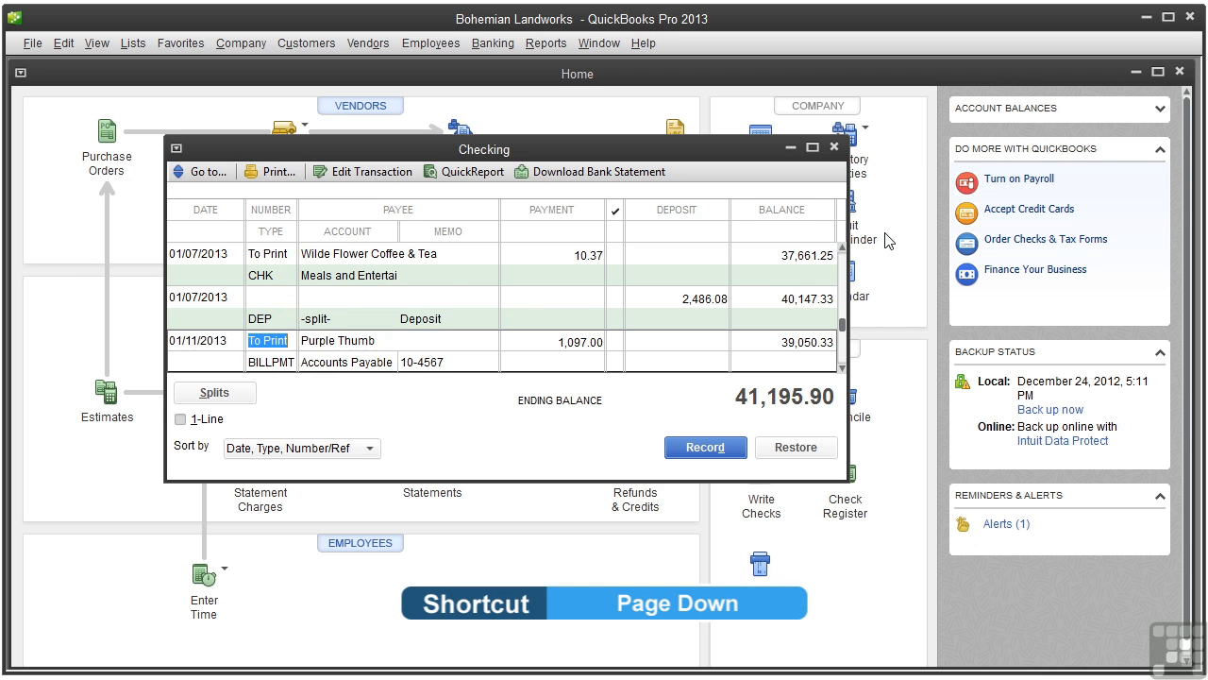
pyautogui.press('pagedown')
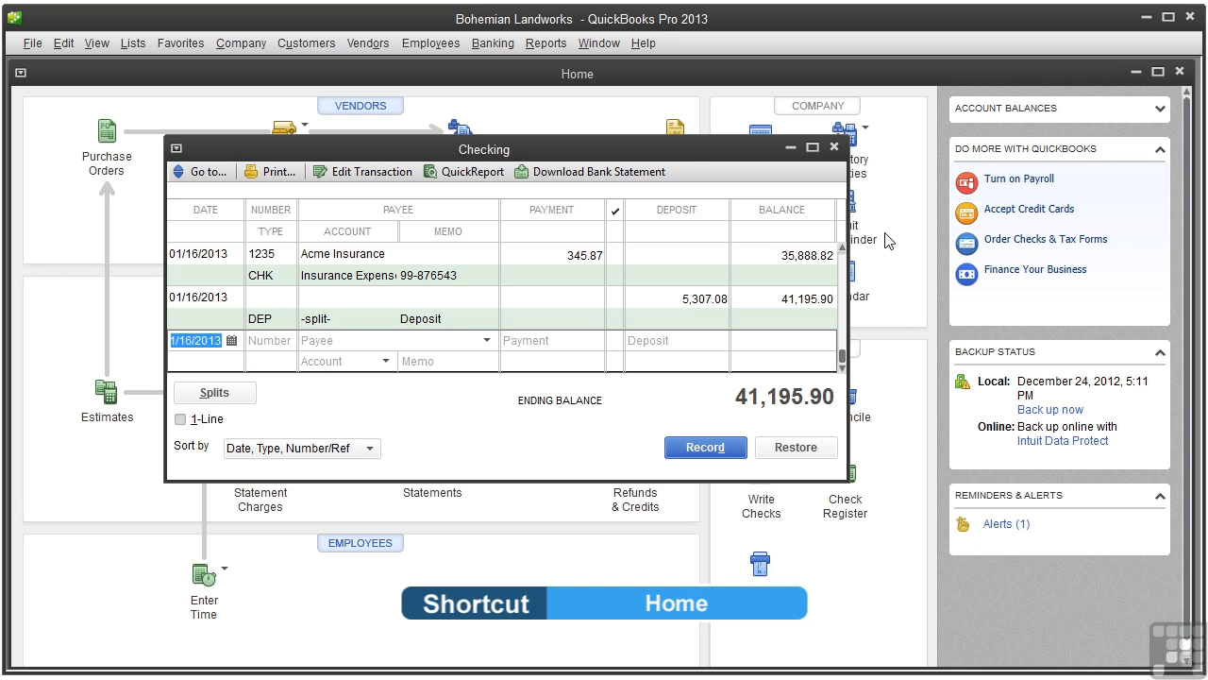
# Jump to the first transaction in the Checking register and back to the blank entry at its end.
pyautogui.press('Home')
pyautogui.press('Home')
pyautogui.press('Home')
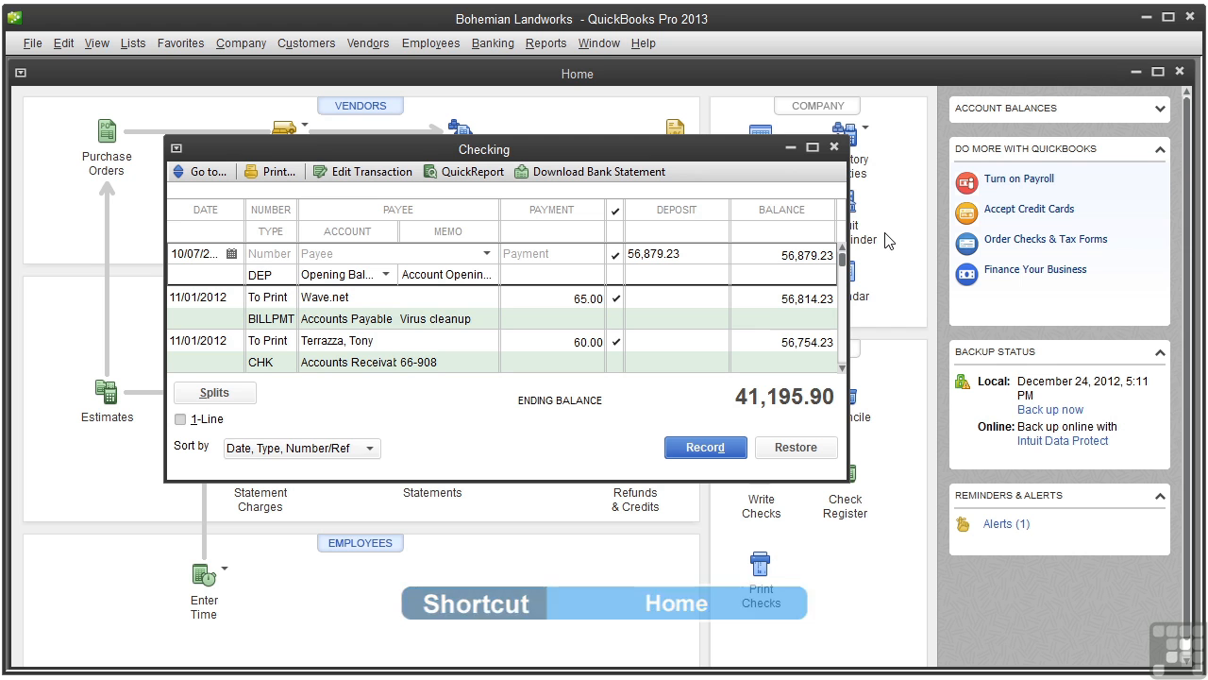
pyautogui.press('End')
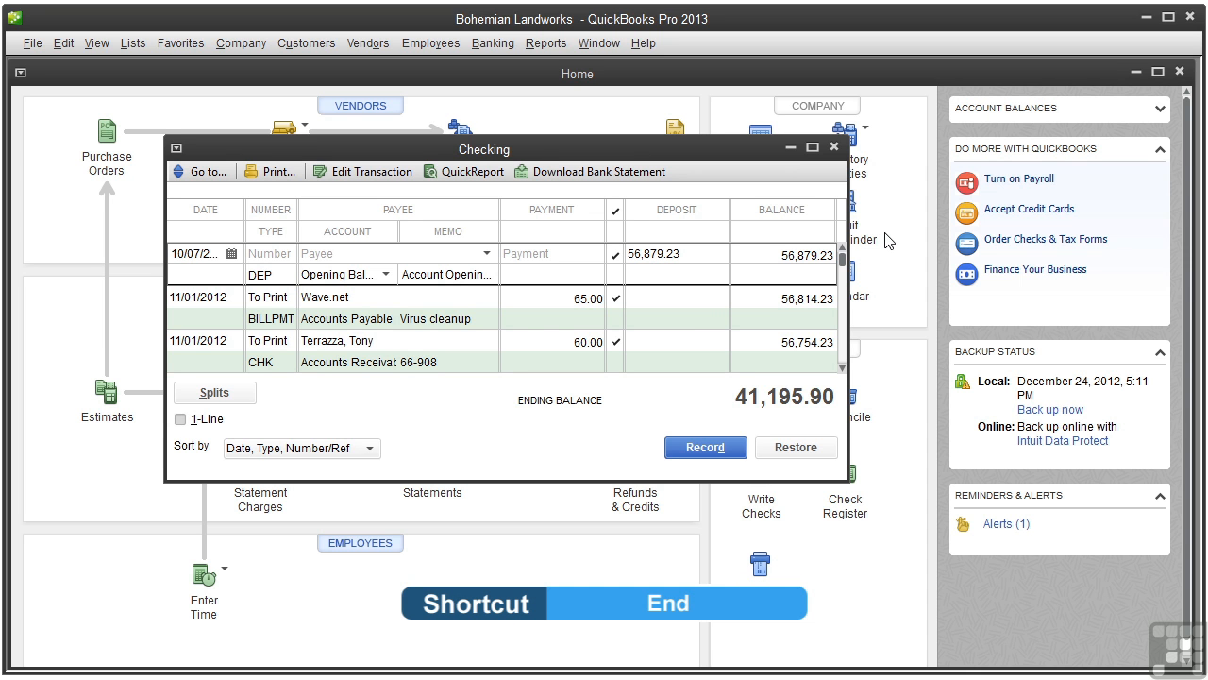
pyautogui.press('End')
pyautogui.press('End')
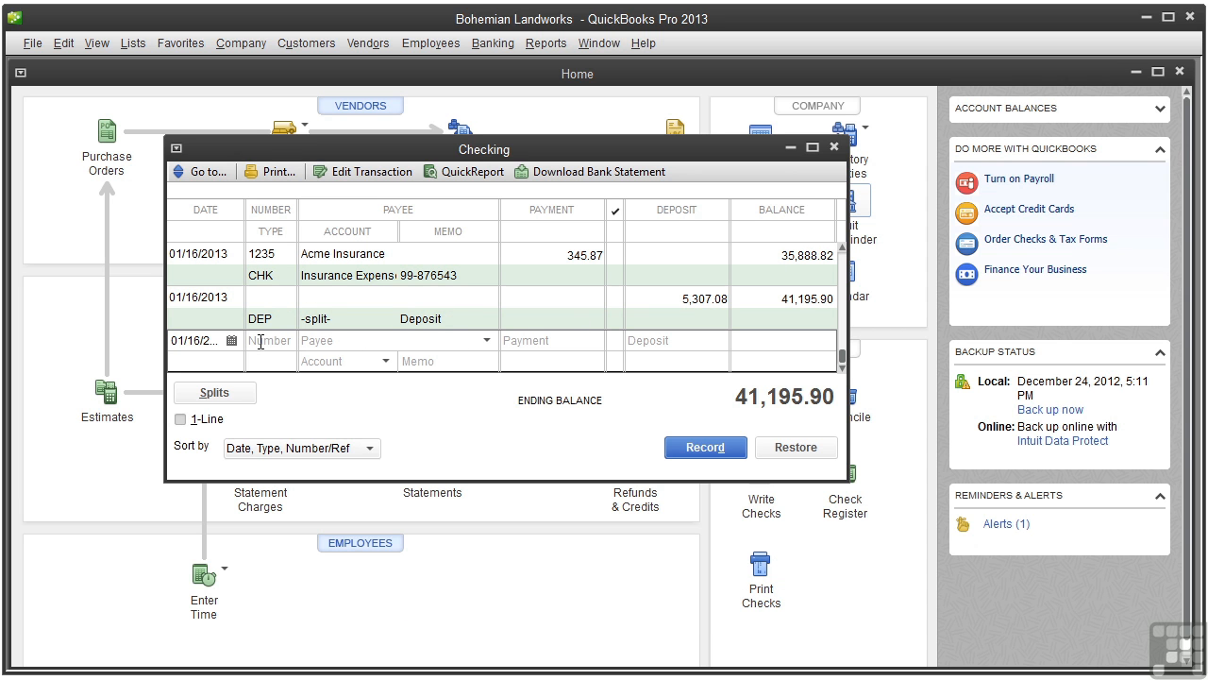
# Set the check number of the blank Checking register entry to 1236, stepping the number up and down.
pyautogui.click(218, 340)
pyautogui.click(285, 343)
pyautogui.press('+')
pyautogui.press('+')
pyautogui.press('+')
pyautogui.press('+')
pyautogui.press('+')
pyautogui.press('-')
pyautogui.press('-')
pyautogui.press('-')
pyautogui.press('-')
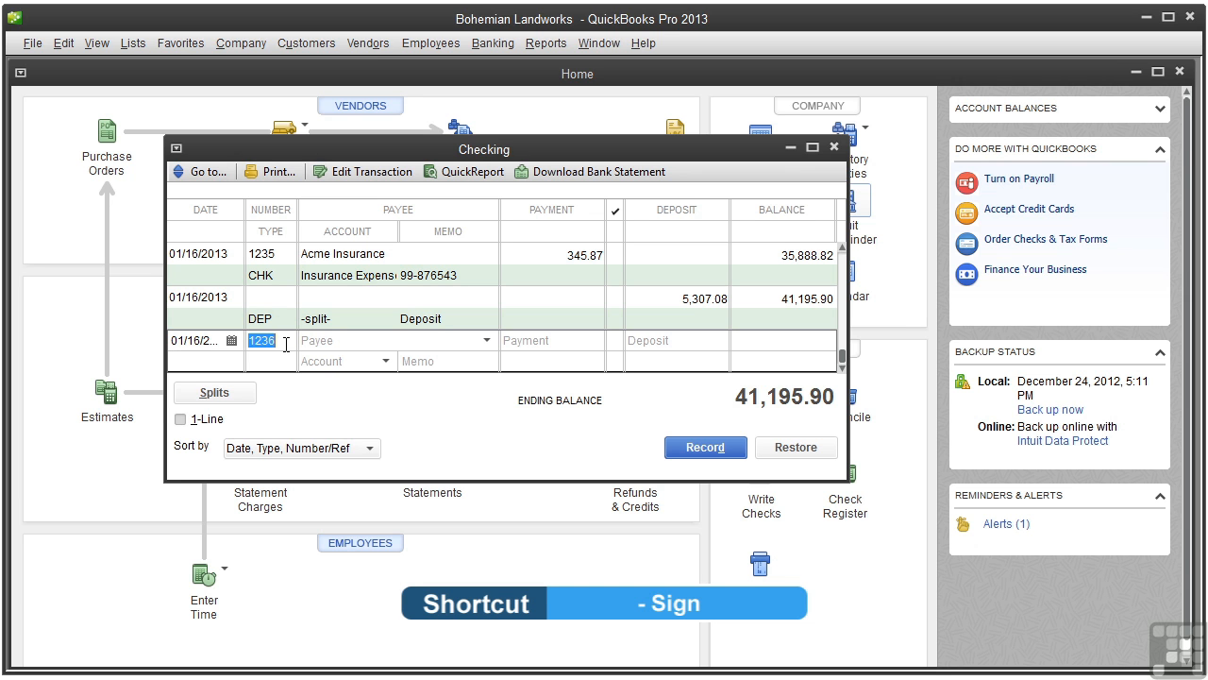
# Set the date of the new Checking register entry to today's date, 01/16/2013.
pyautogui.click(208, 341)
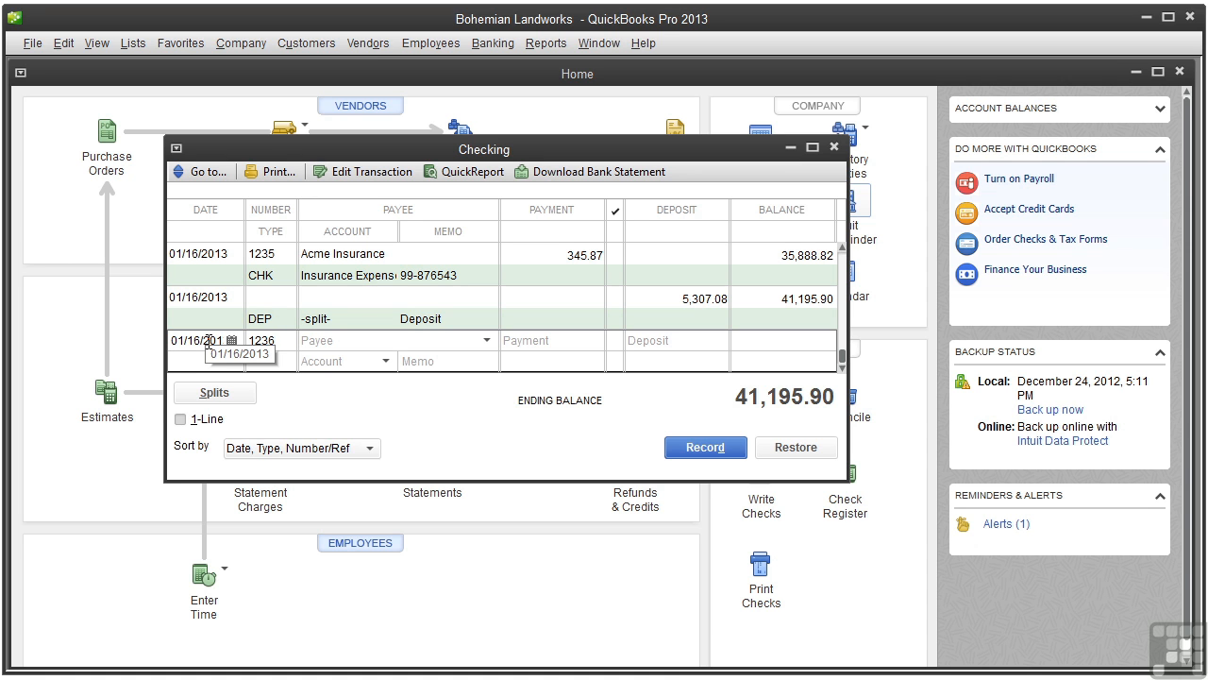
pyautogui.press('t')
pyautogui.press('t')
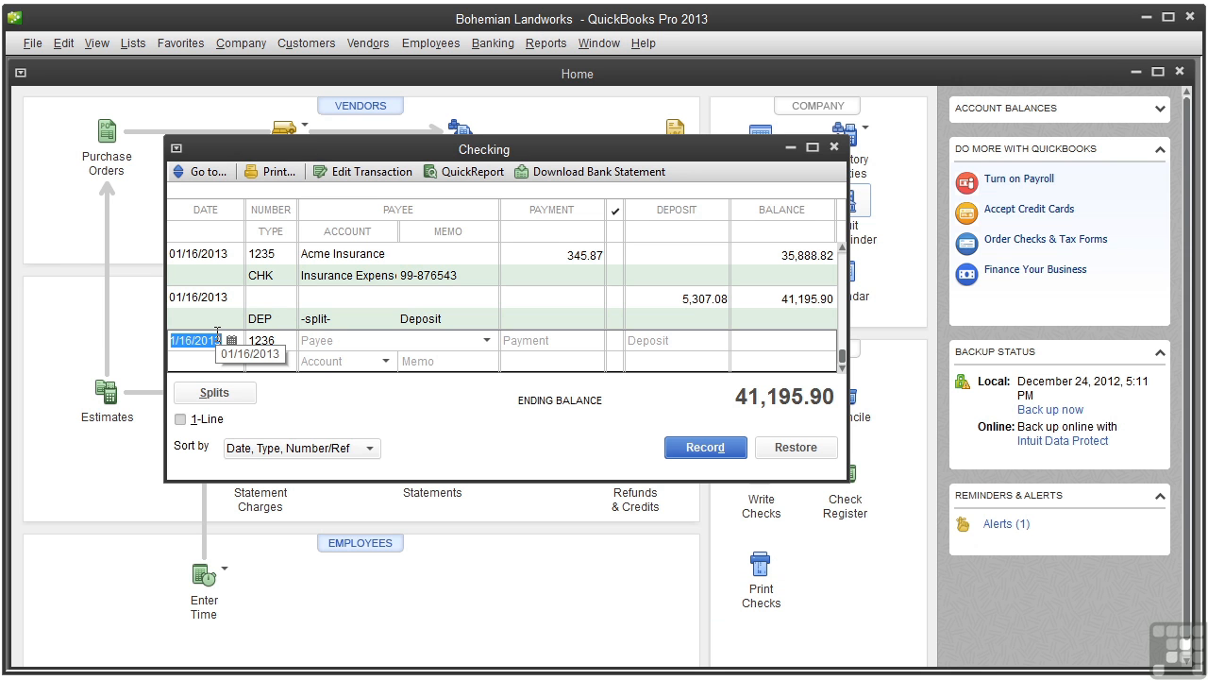
# Bring up the built-in calculator in the new entry's payment field and accept an amount of 0.00.
pyautogui.click(570, 343)
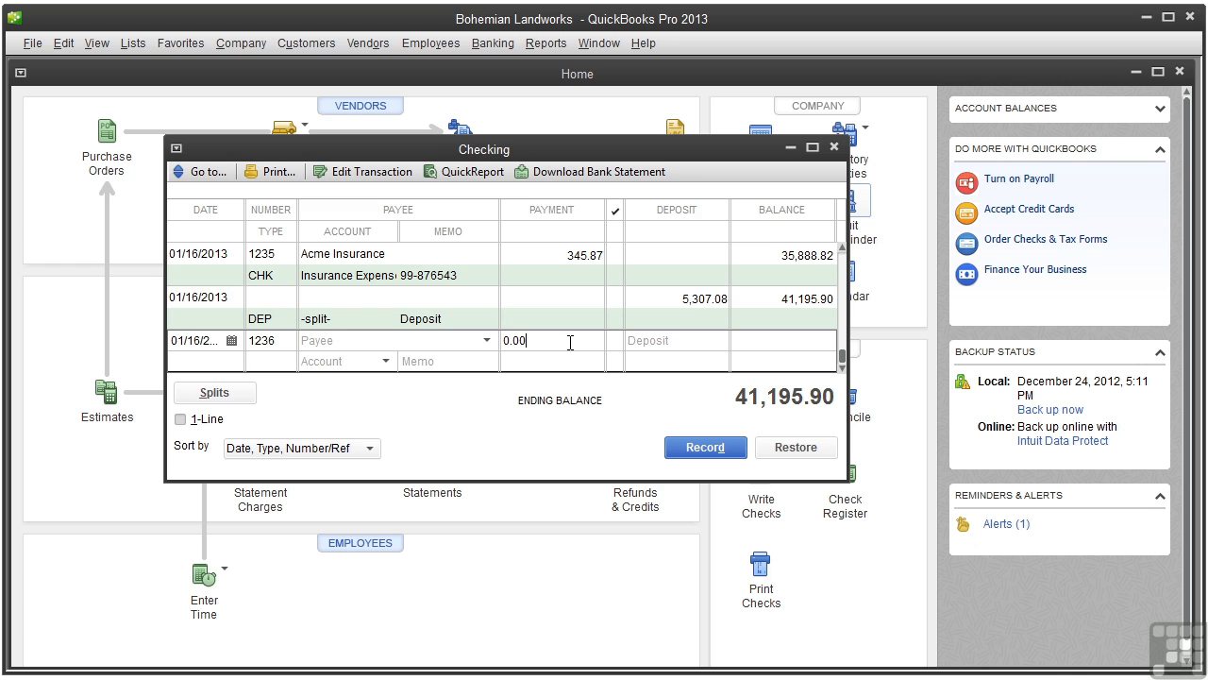
pyautogui.press('=')
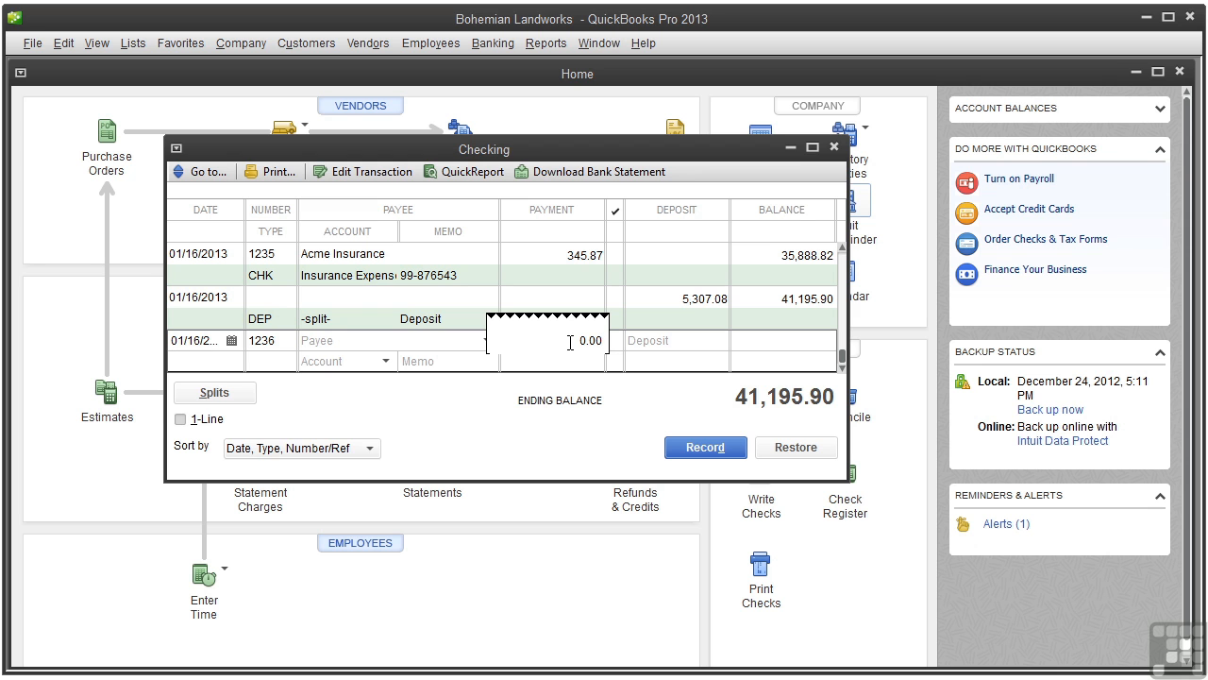
pyautogui.press('Return')
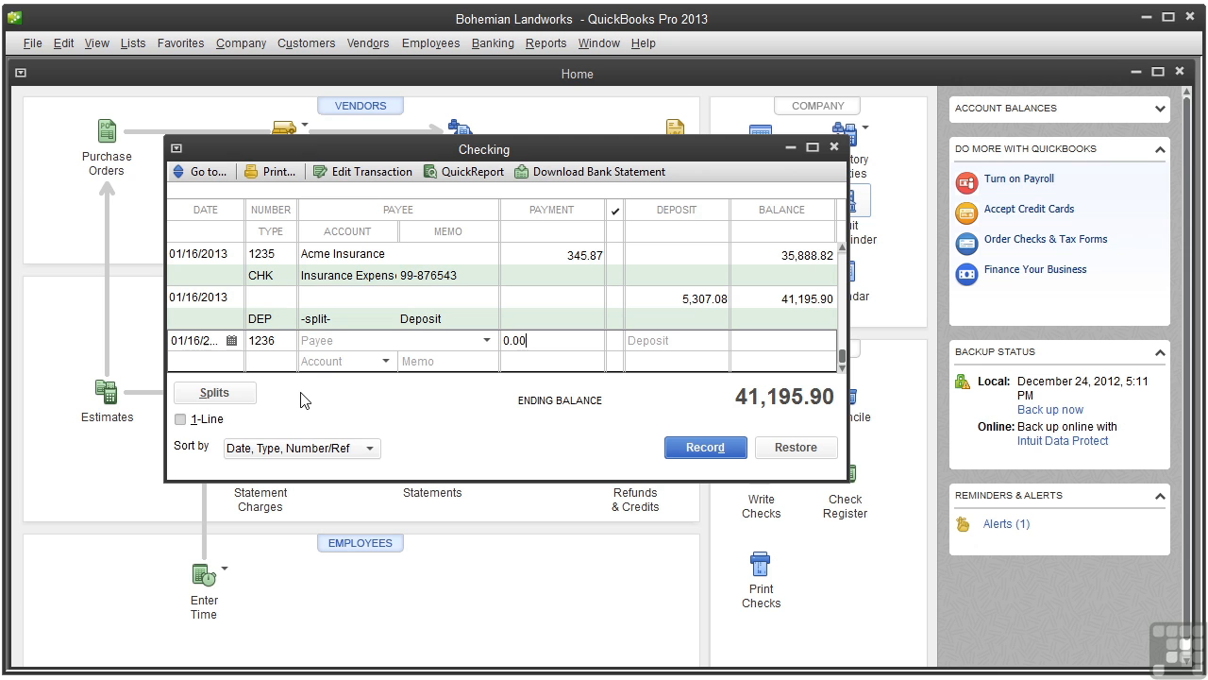
# Open the split lines of the new check 1236 entry, view the account choices, and close the splits again.
pyautogui.click(221, 396)
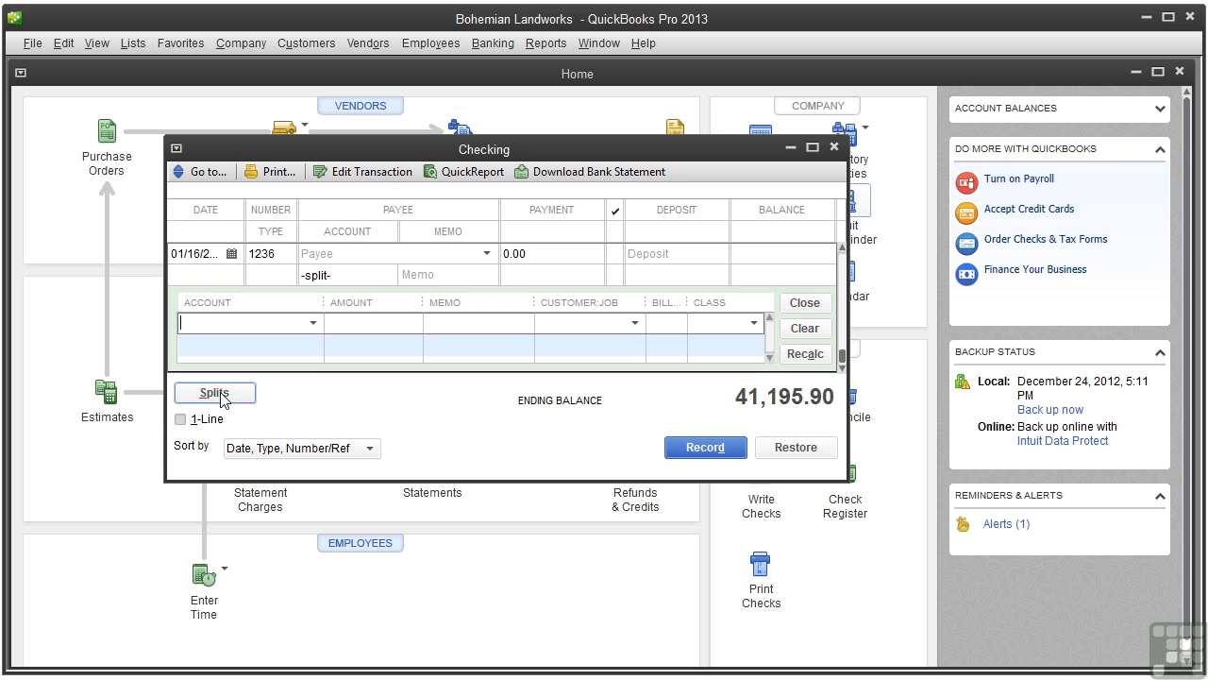
pyautogui.click(314, 323)
pyautogui.click(313, 323)
pyautogui.click(214, 392)
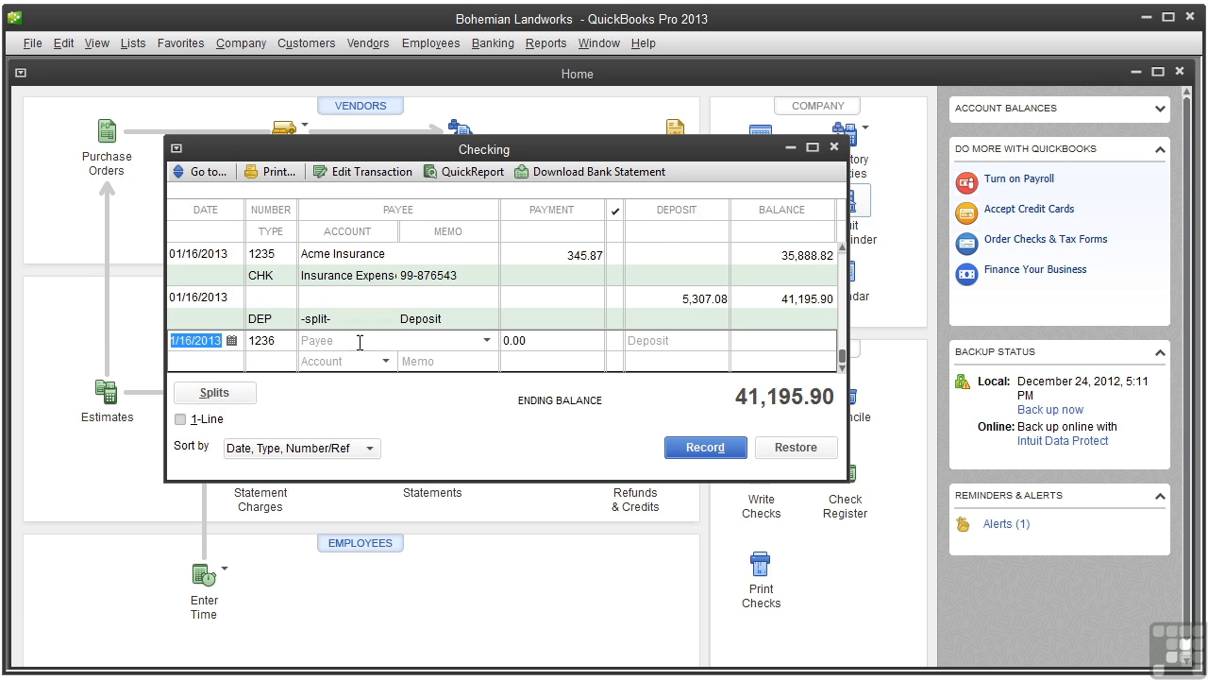
# Open the Acme Insurance check 1235 from the register in its full check form, view it, and close the form.
pyautogui.click(418, 259)
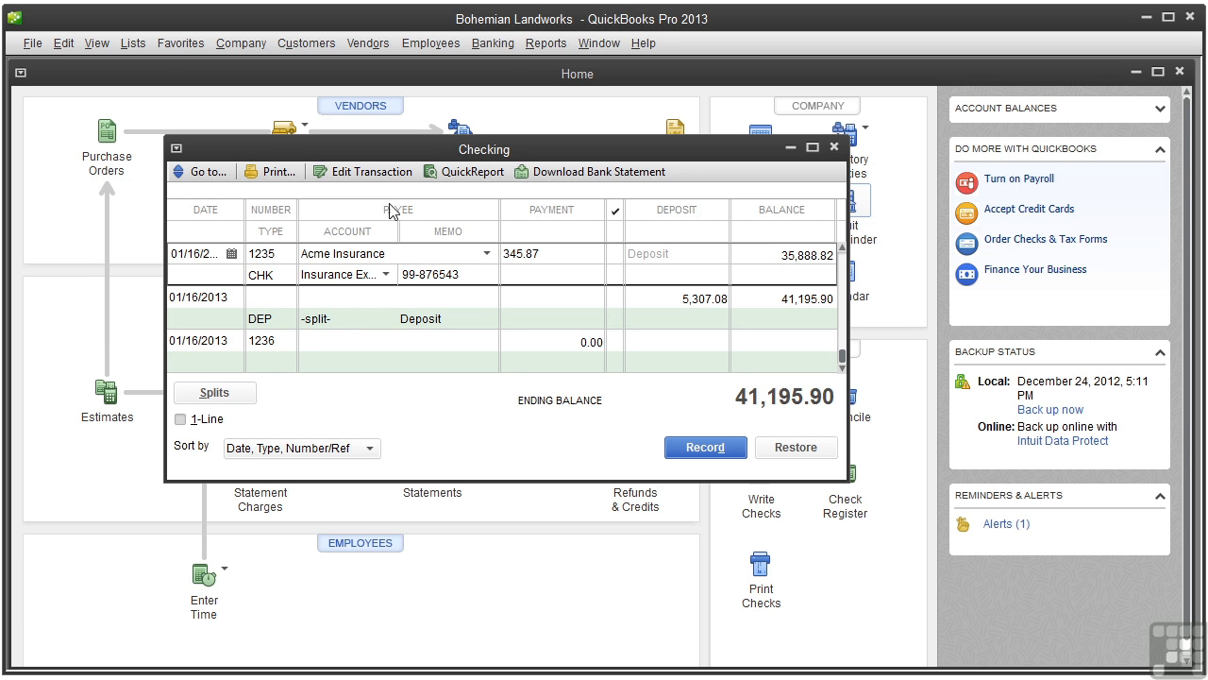
pyautogui.click(385, 172)
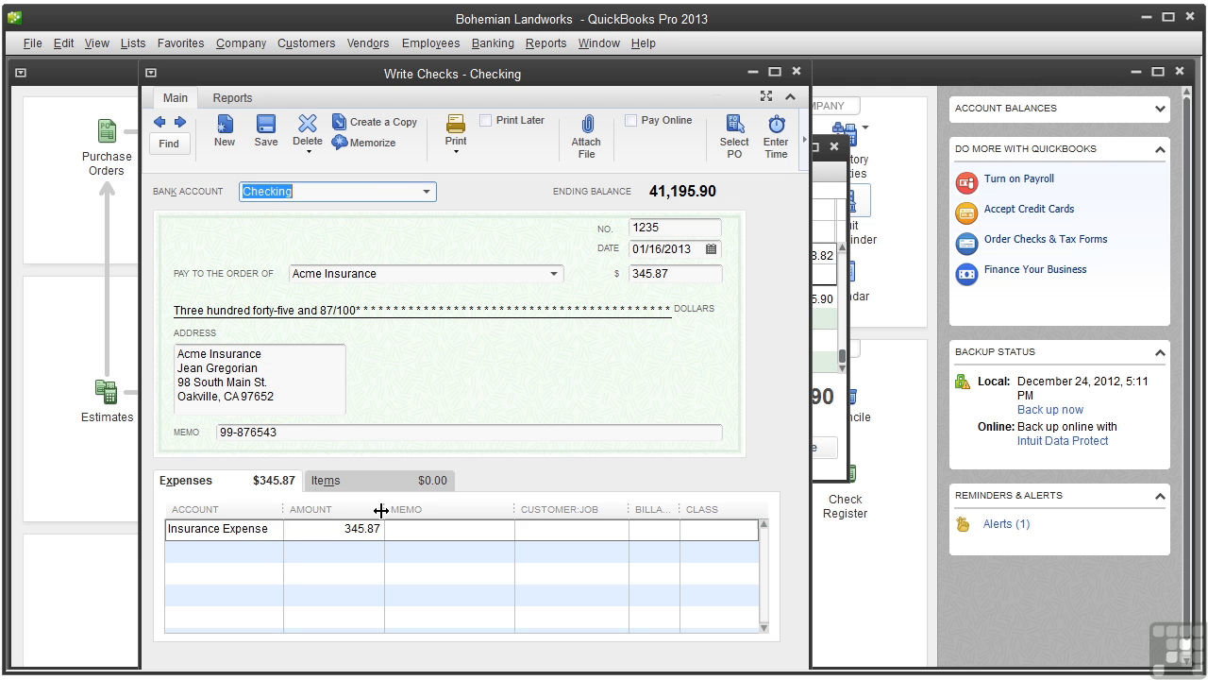
pyautogui.click(796, 72)
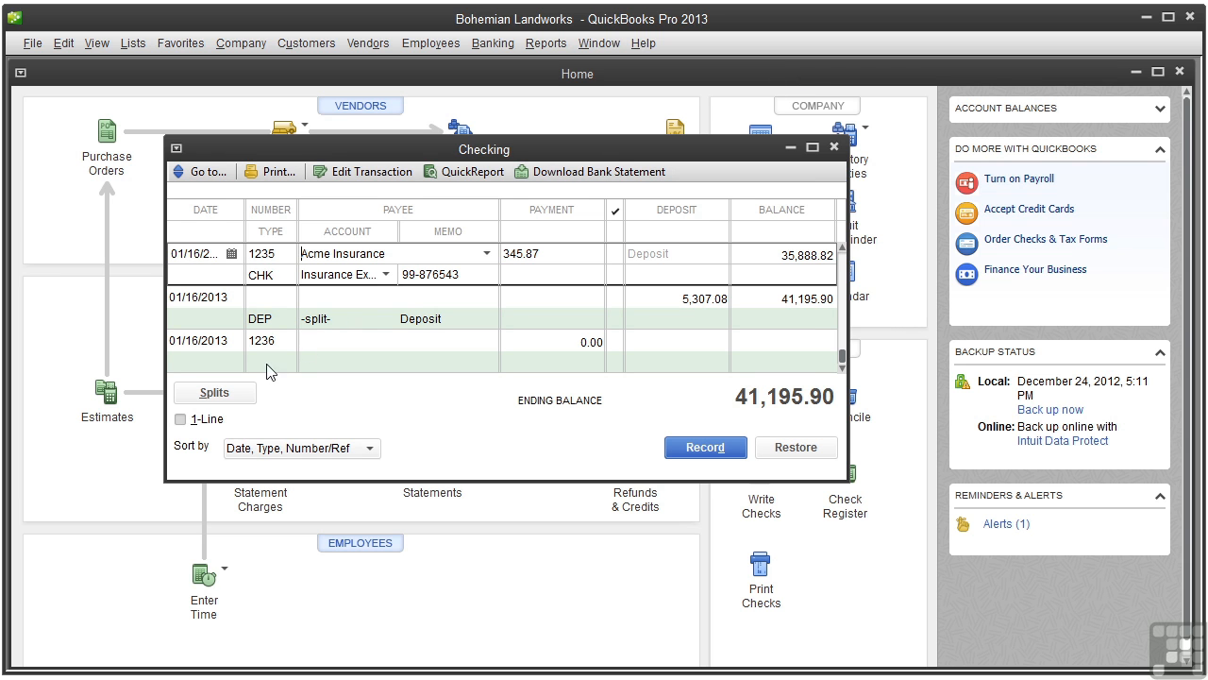
# Preview the register in 1-Line view, return to the two-line view, and look through the available sort orders.
pyautogui.click(180, 419)
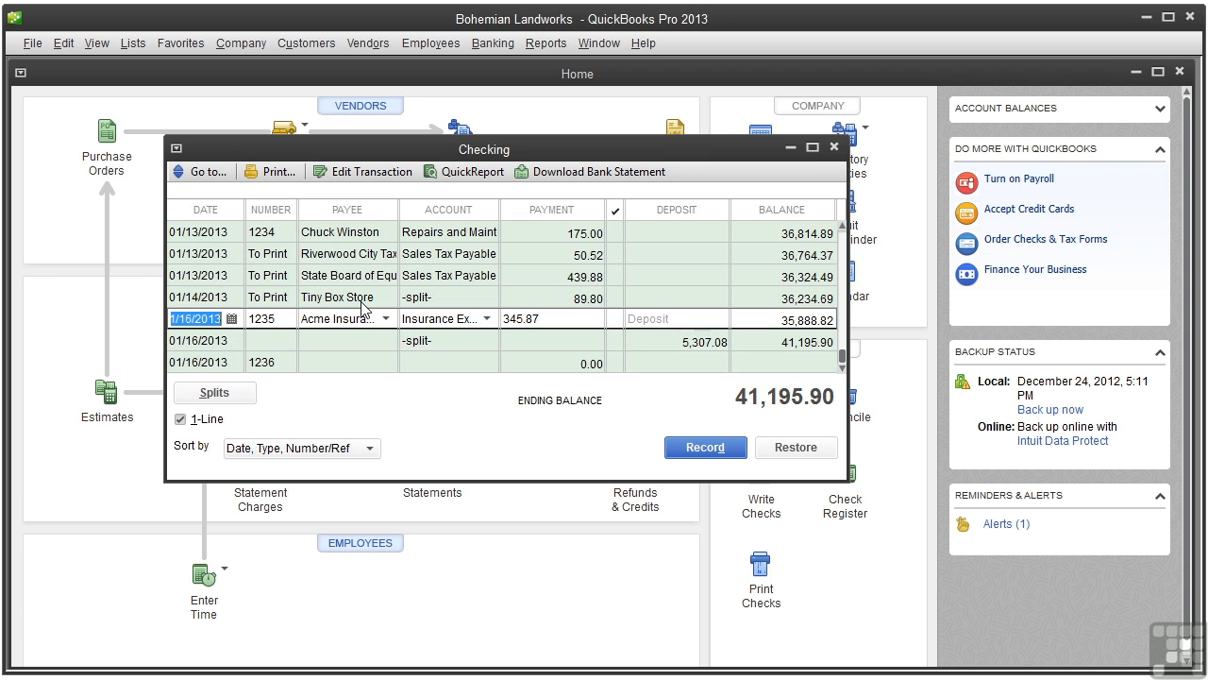
pyautogui.click(181, 420)
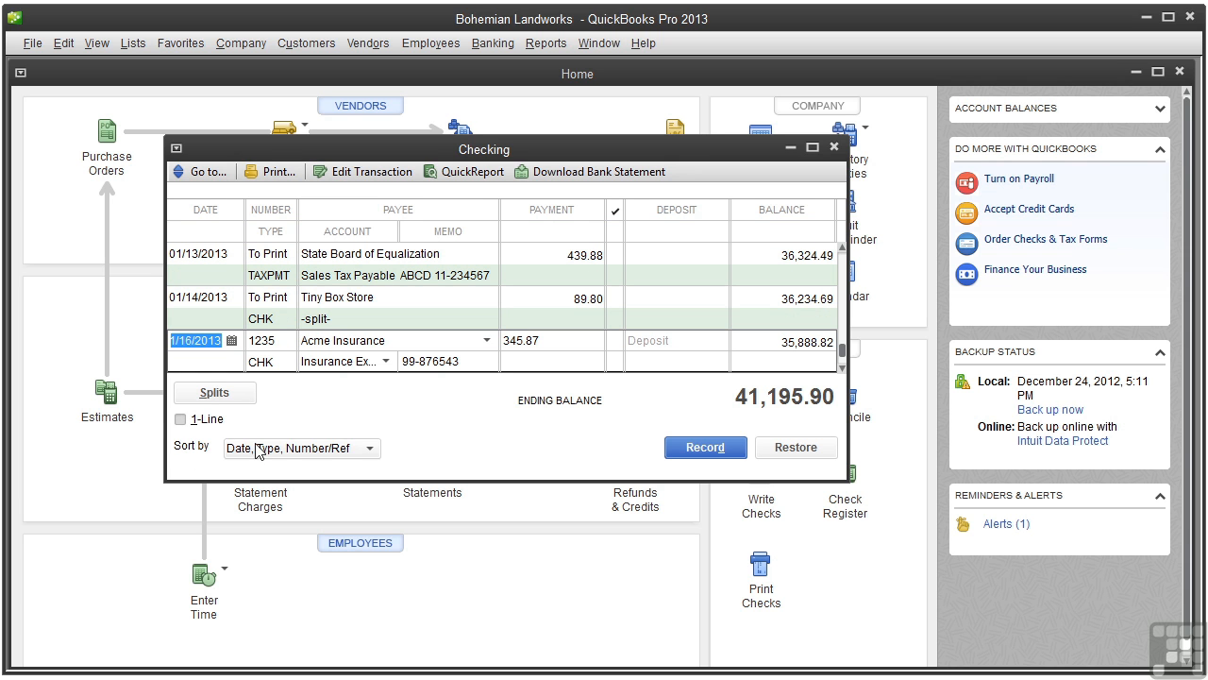
pyautogui.click(373, 449)
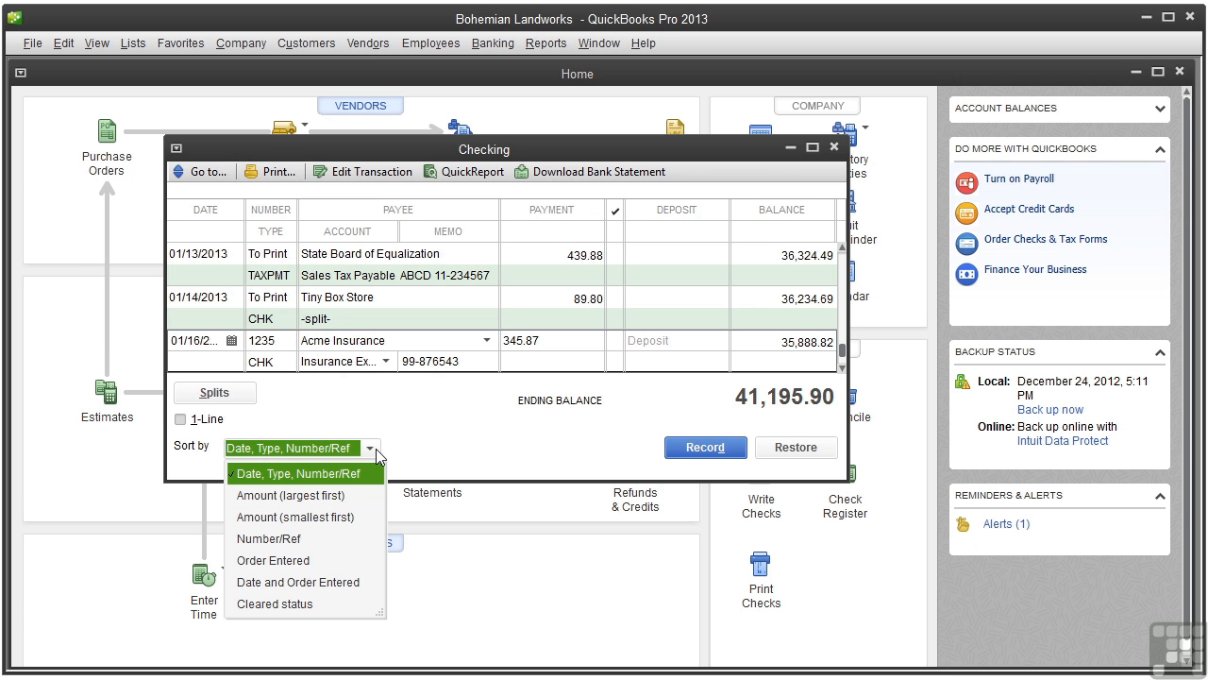
pyautogui.click(376, 450)
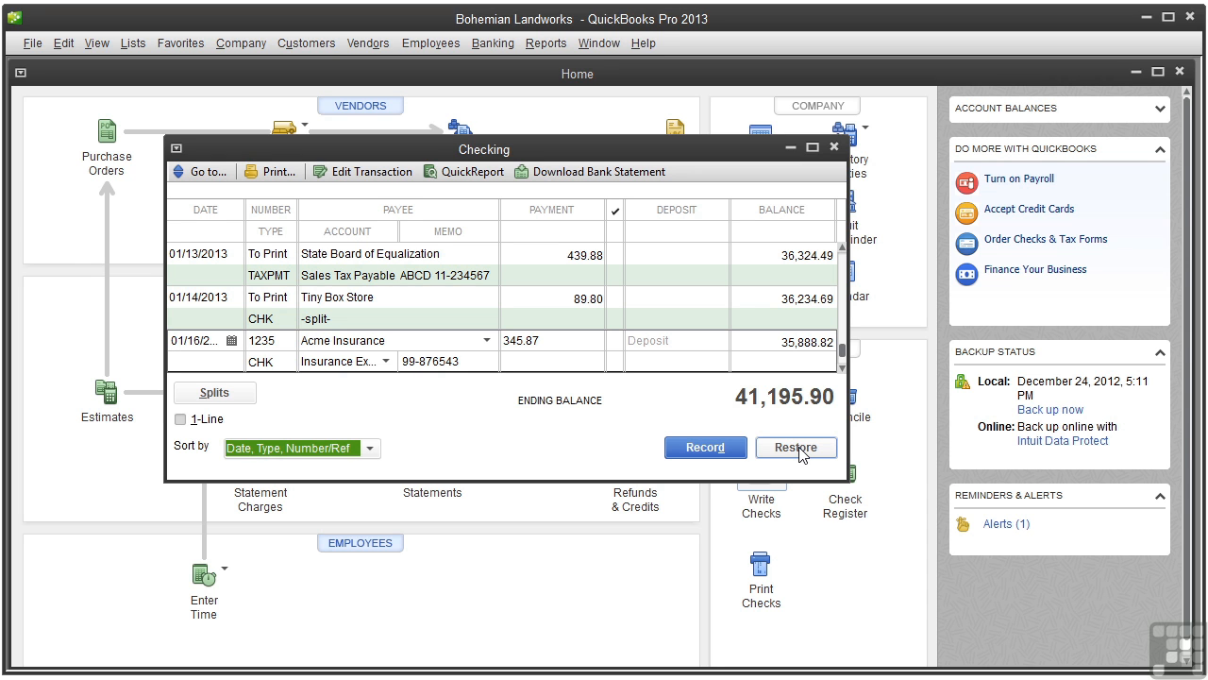
# Record the Acme Insurance entry for check 1235 and go back to the November and December 2012 transactions.
pyautogui.click(699, 447)
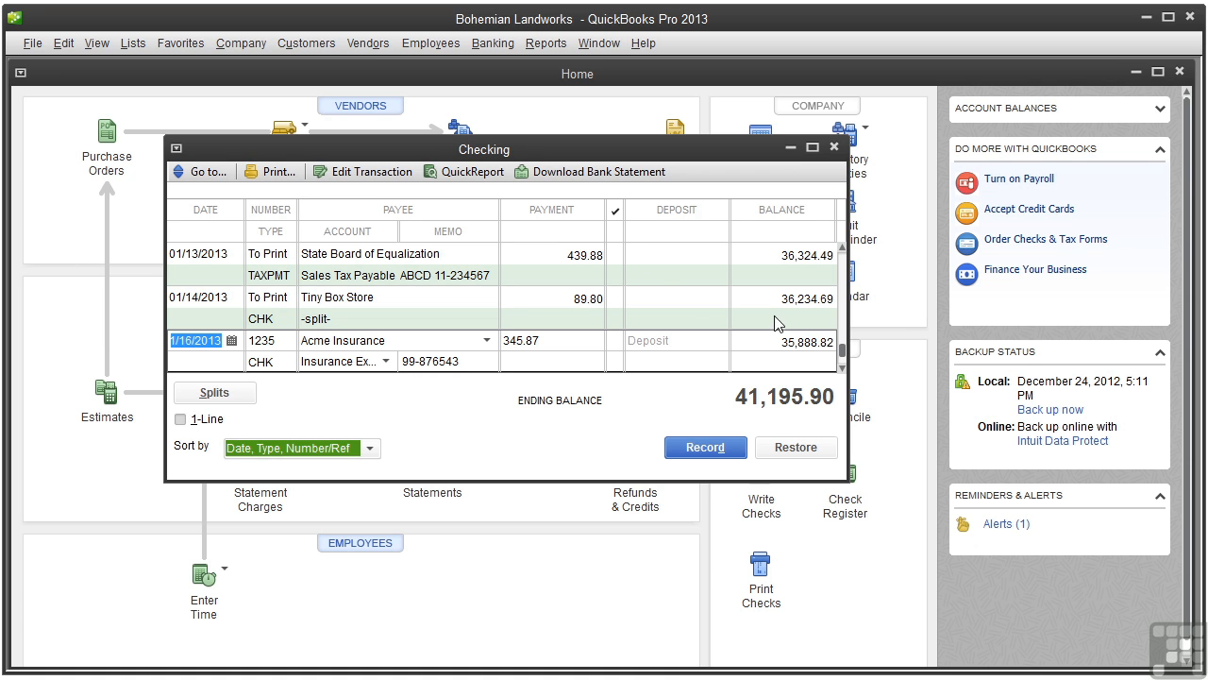
pyautogui.moveTo(844, 356); pyautogui.dragTo(842, 279)
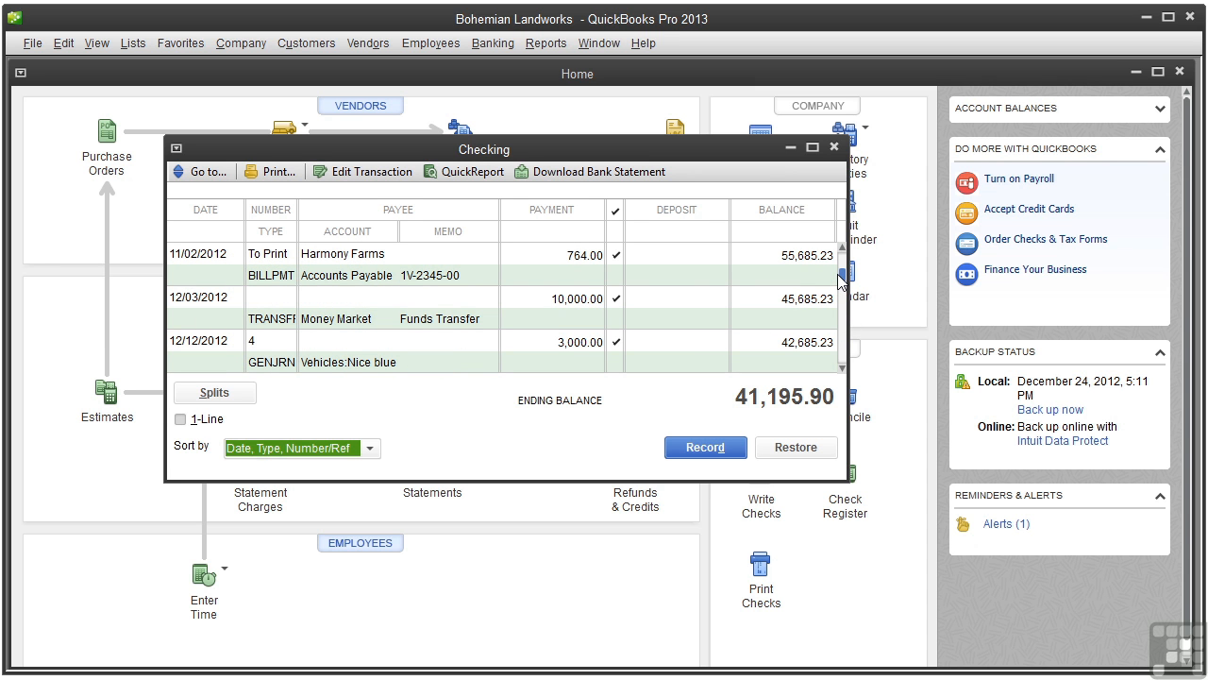